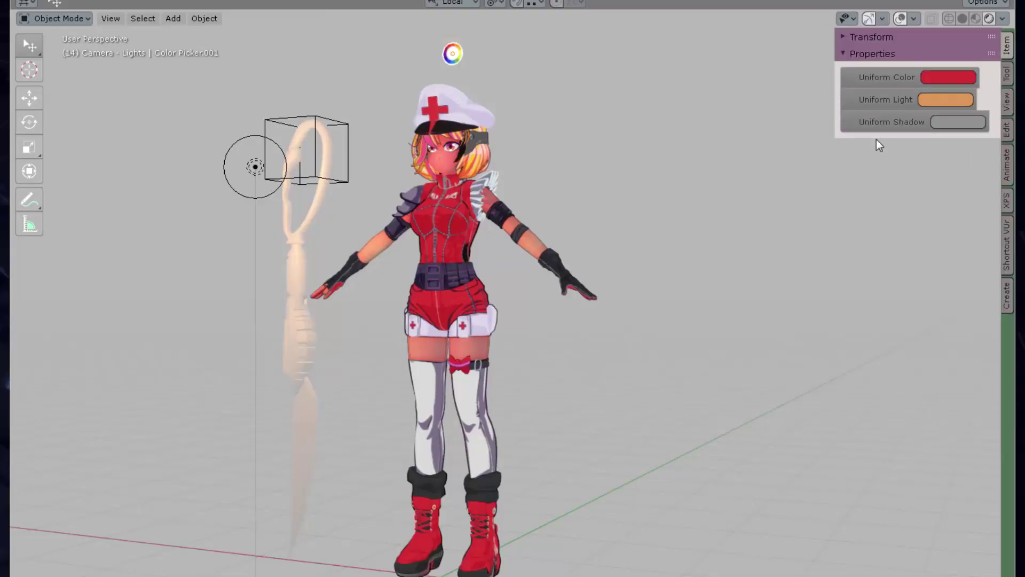
# - Switch the Uniform Color swatch from red to purple, then open the Uniform Light picker
pyautogui.click(939, 80)
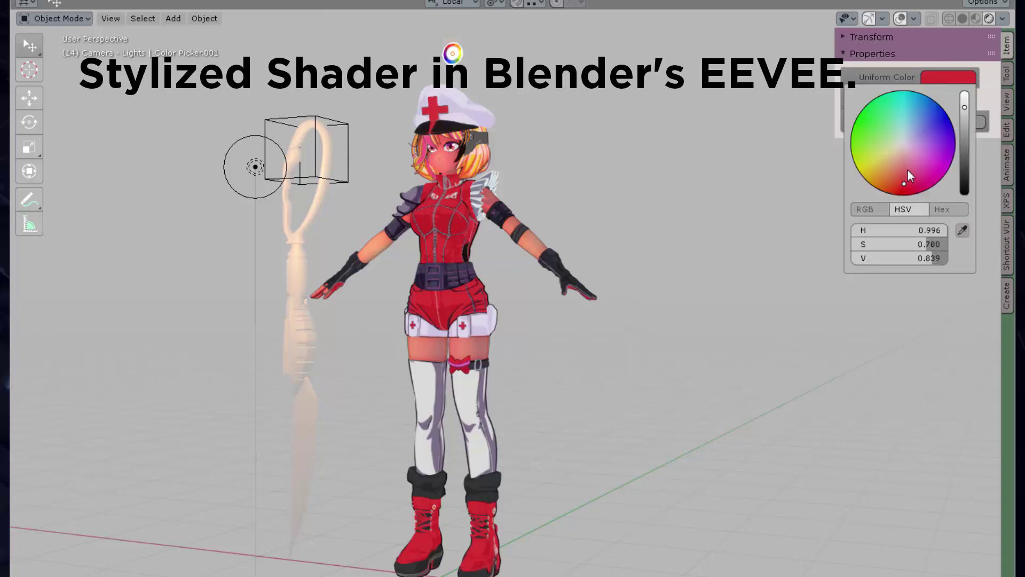
pyautogui.moveTo(908, 171); pyautogui.dragTo(923, 137)
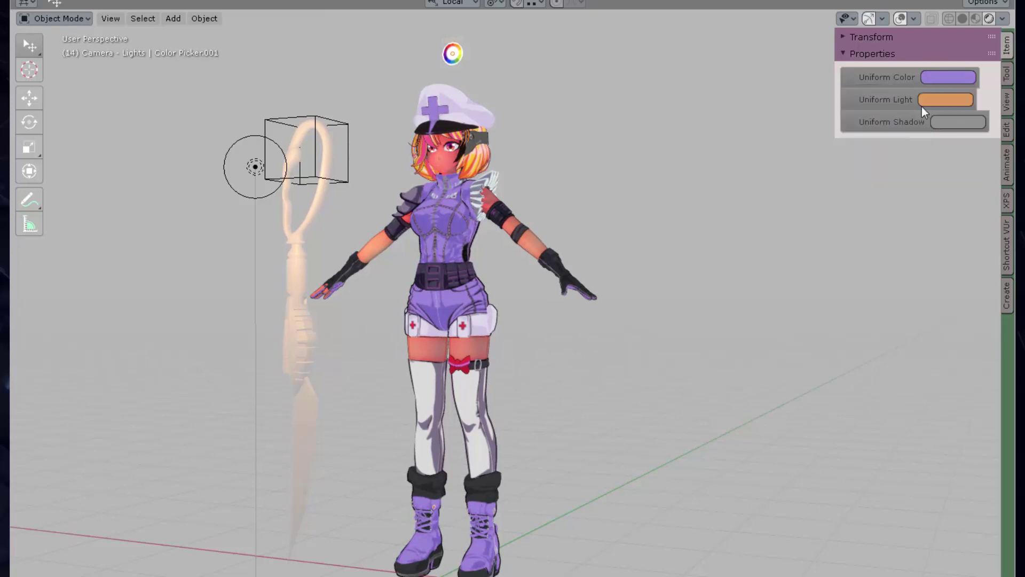
pyautogui.click(940, 102)
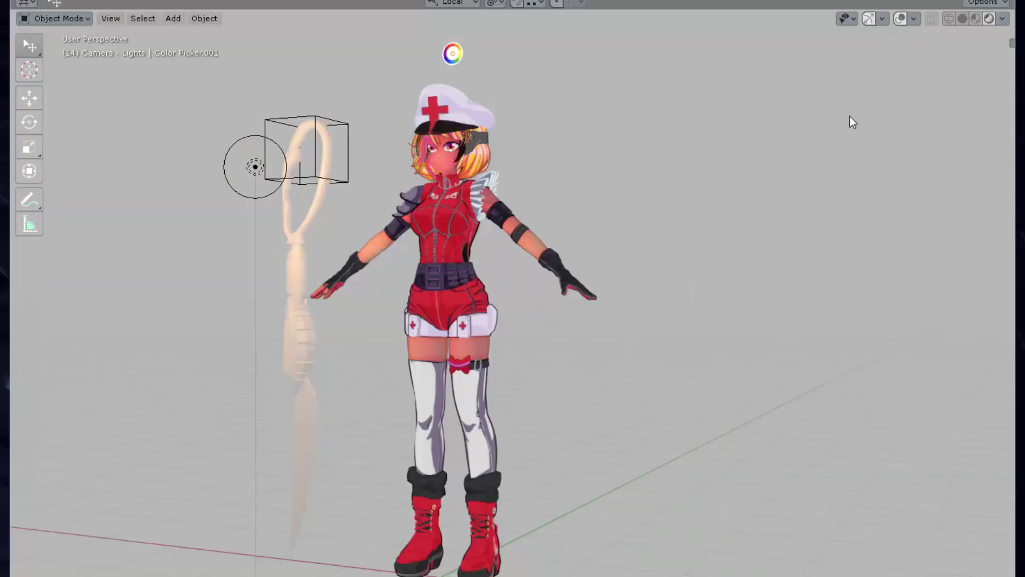
# - In the sidebar, shift the Uniform Color swatch from red to violet and open Uniform Light
pyautogui.press('n')
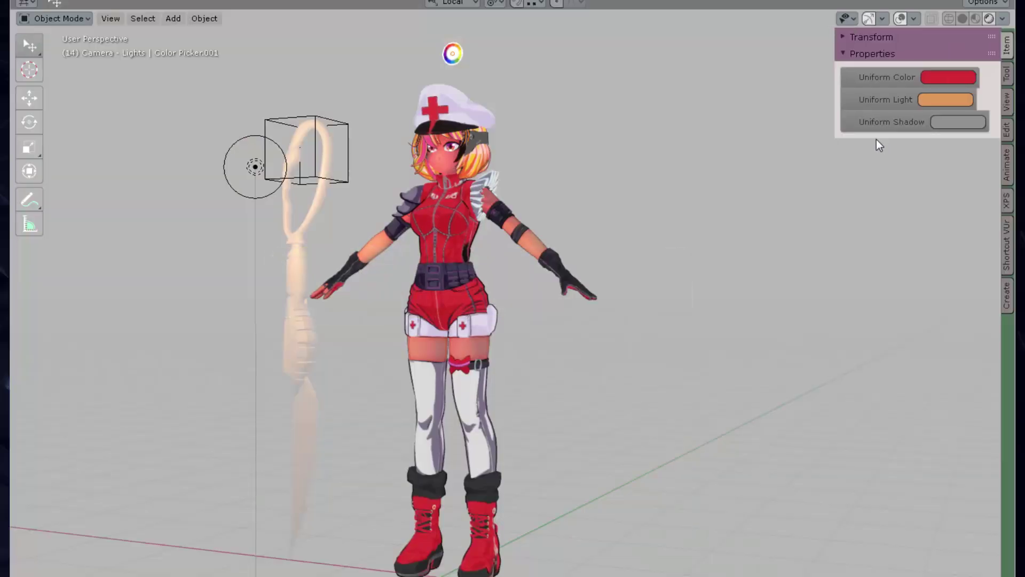
pyautogui.click(940, 84)
pyautogui.moveTo(908, 169); pyautogui.dragTo(922, 138)
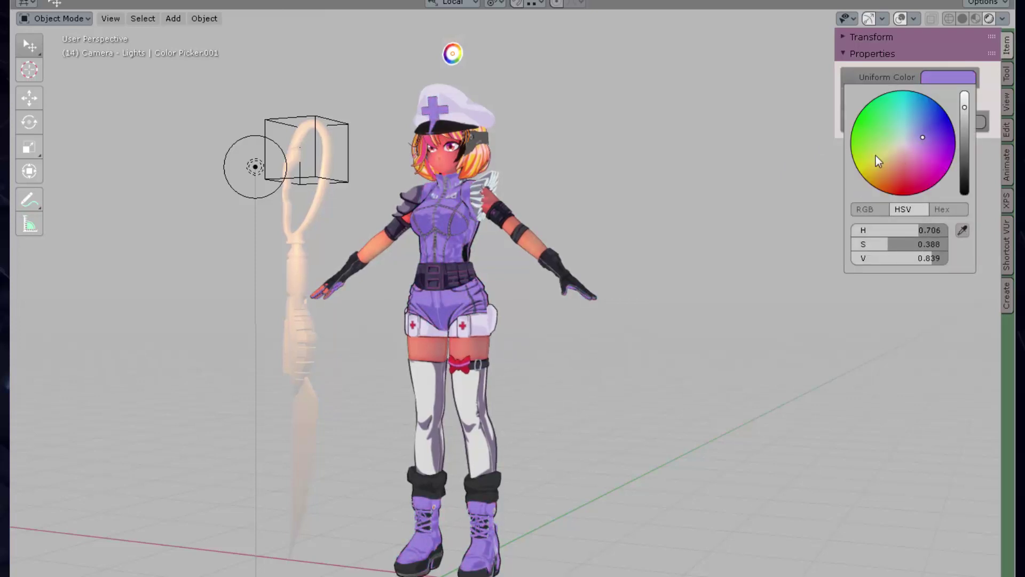
pyautogui.click(936, 100)
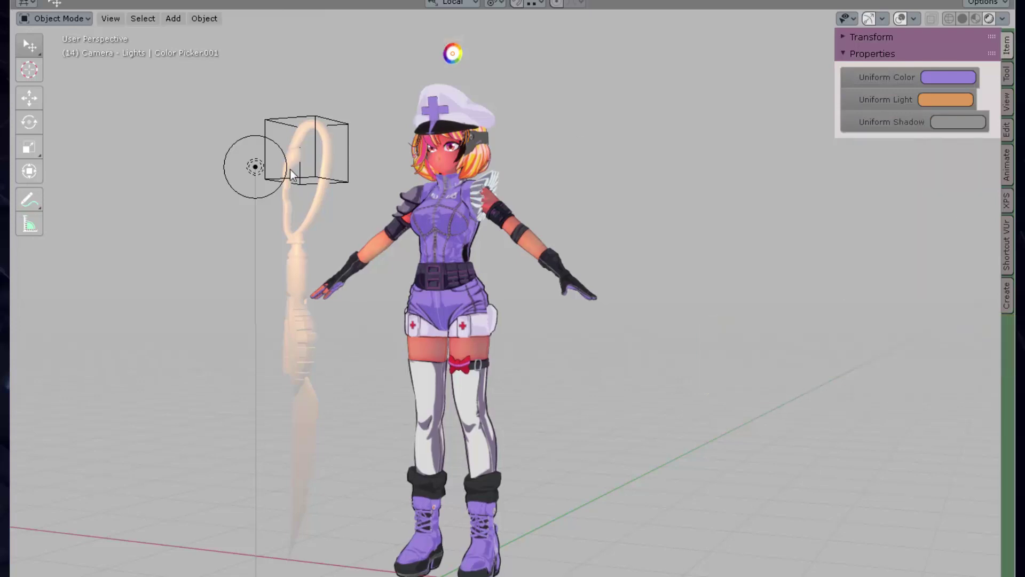
pyautogui.scroll(-2, 550, 214)
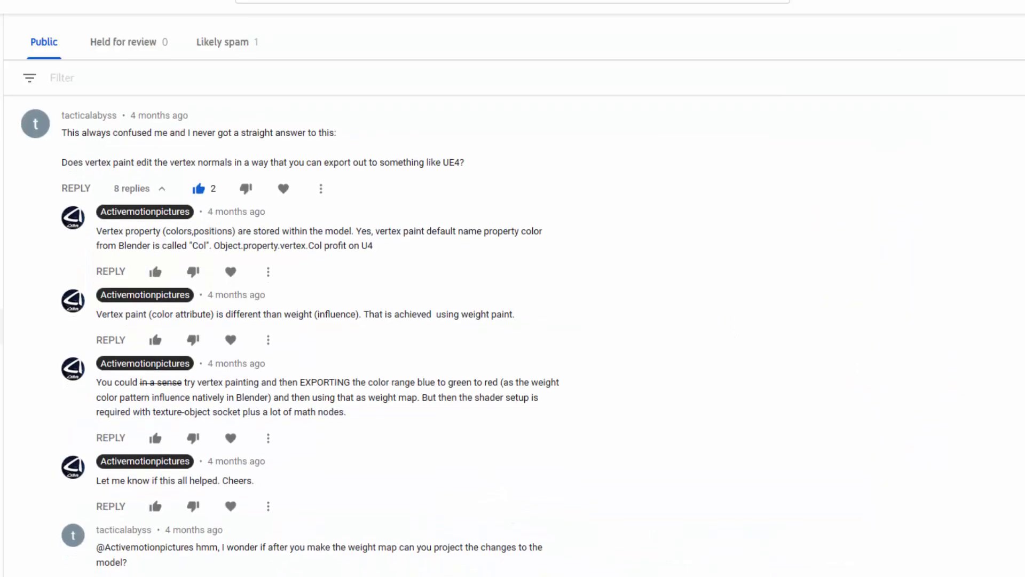
# - Scroll down through the public comment threads about vertex paint and weight maps
pyautogui.scroll(-1, 512, 336)
pyautogui.scroll(-2, 513, 337)
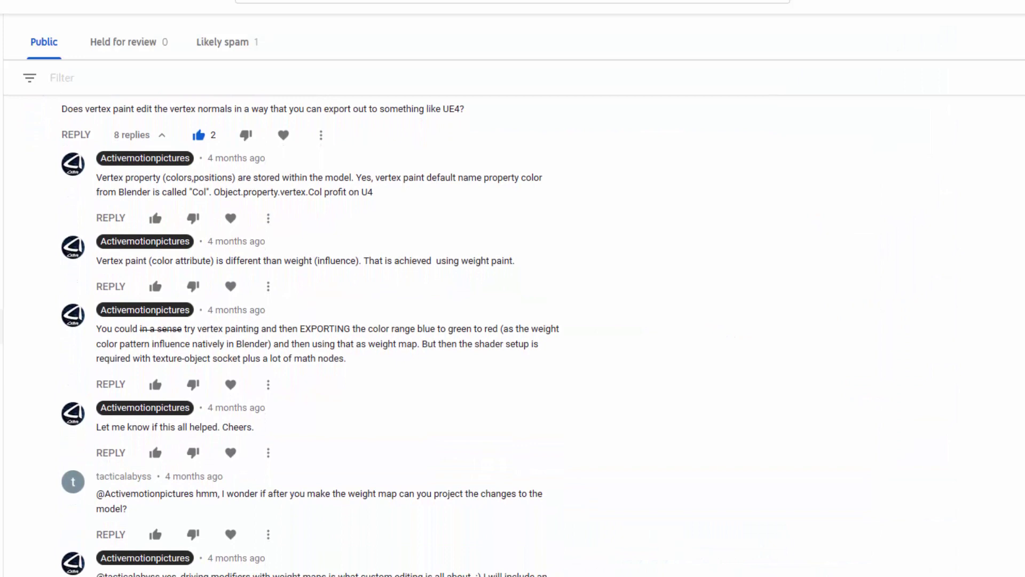
pyautogui.scroll(-2, 512, 337)
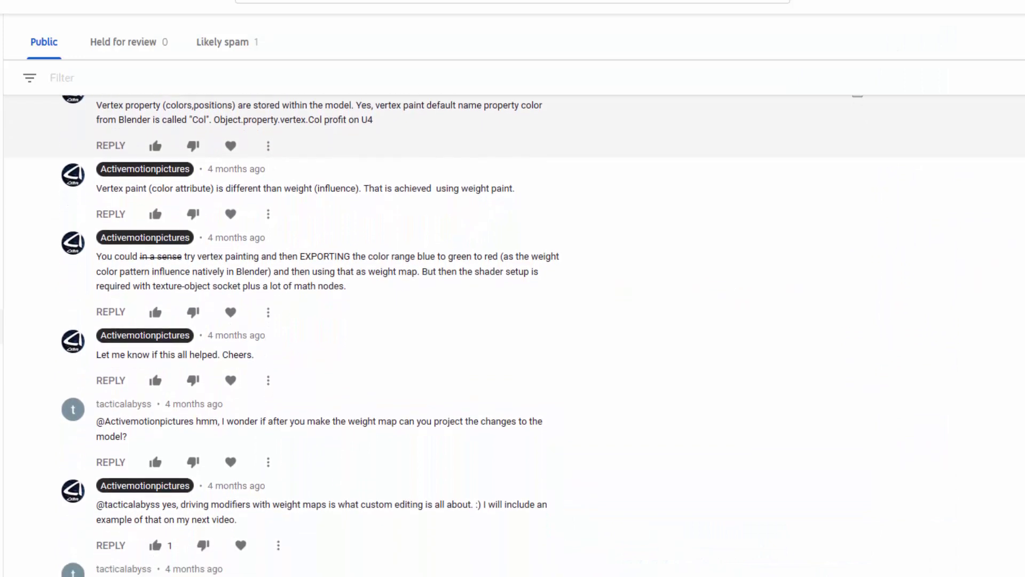
pyautogui.scroll(-2, 513, 337)
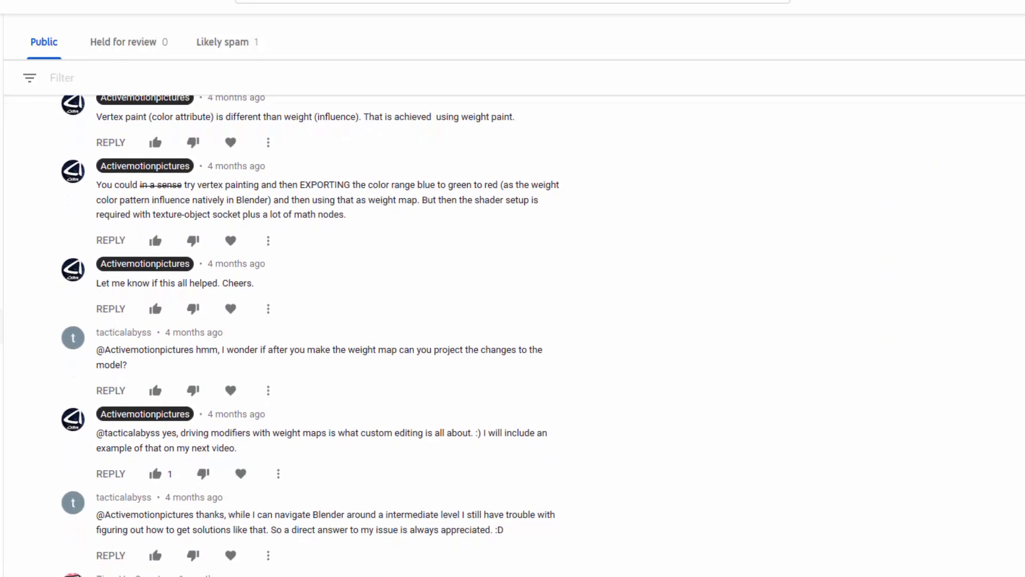
pyautogui.scroll(-2, 513, 336)
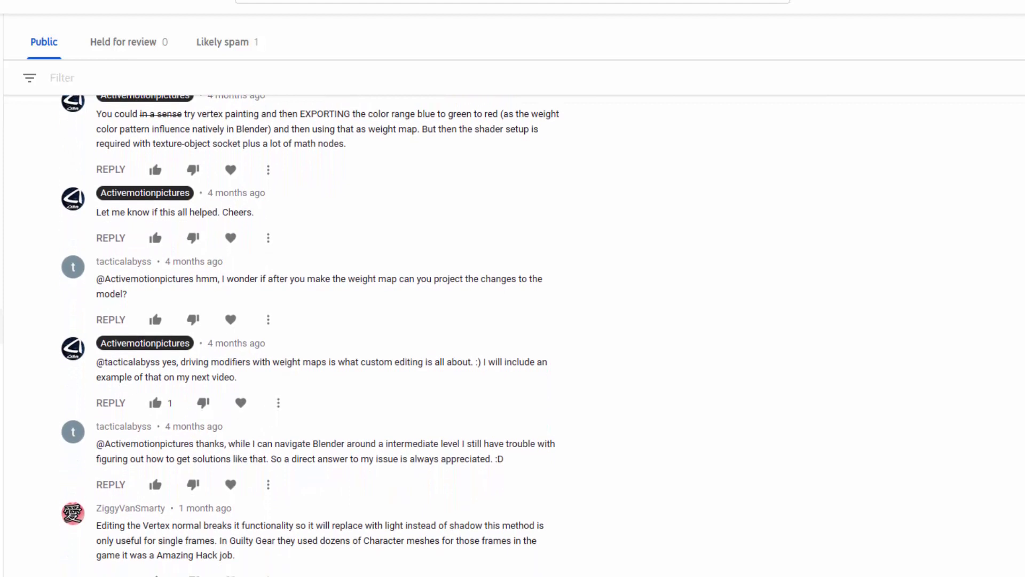
pyautogui.scroll(-2, 513, 336)
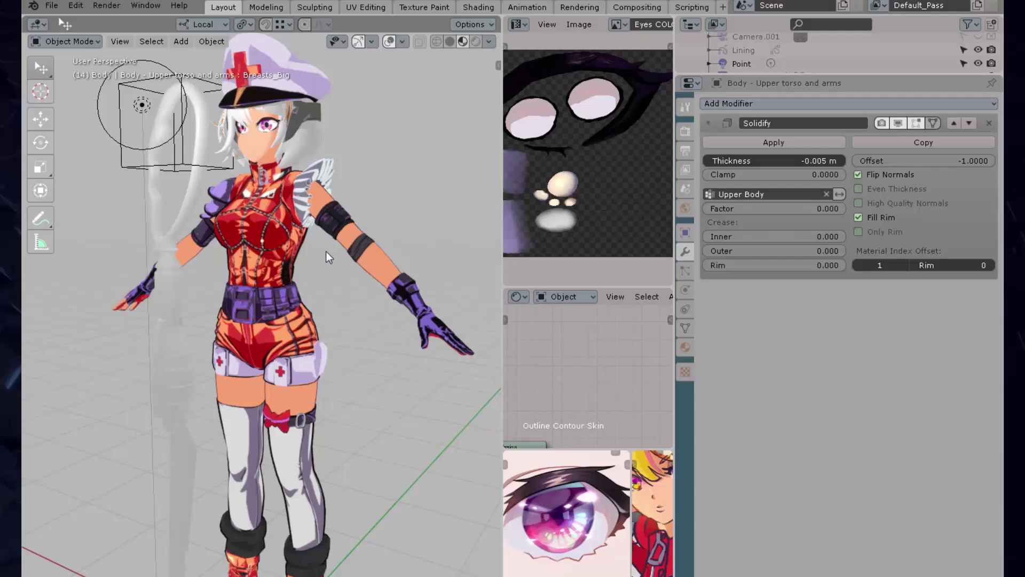
# - Uncheck Scene World in the viewport shading options for a dark background
pyautogui.moveTo(326, 252); pyautogui.dragTo(342, 257, button='middle')
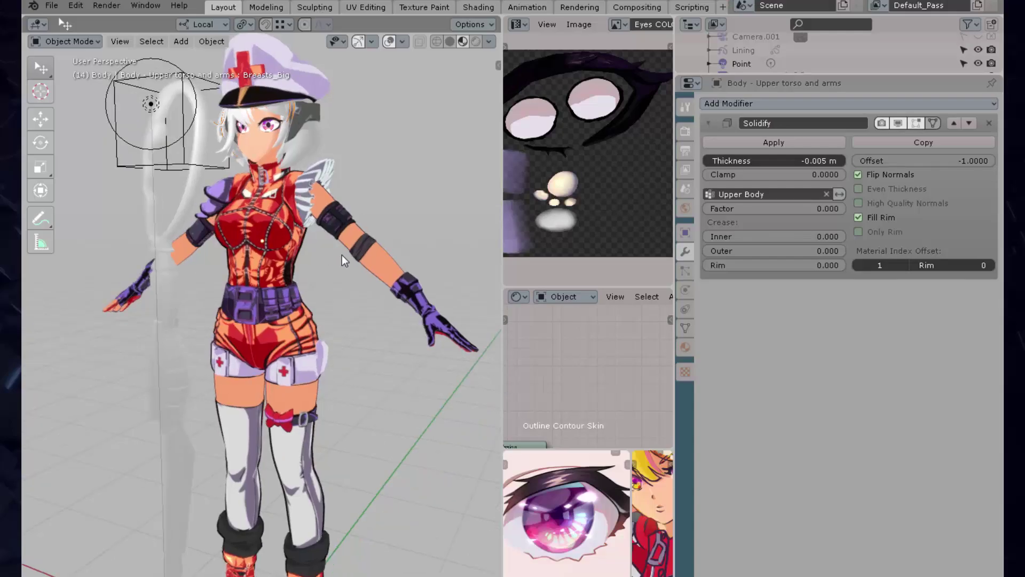
pyautogui.click(489, 41)
pyautogui.click(414, 123)
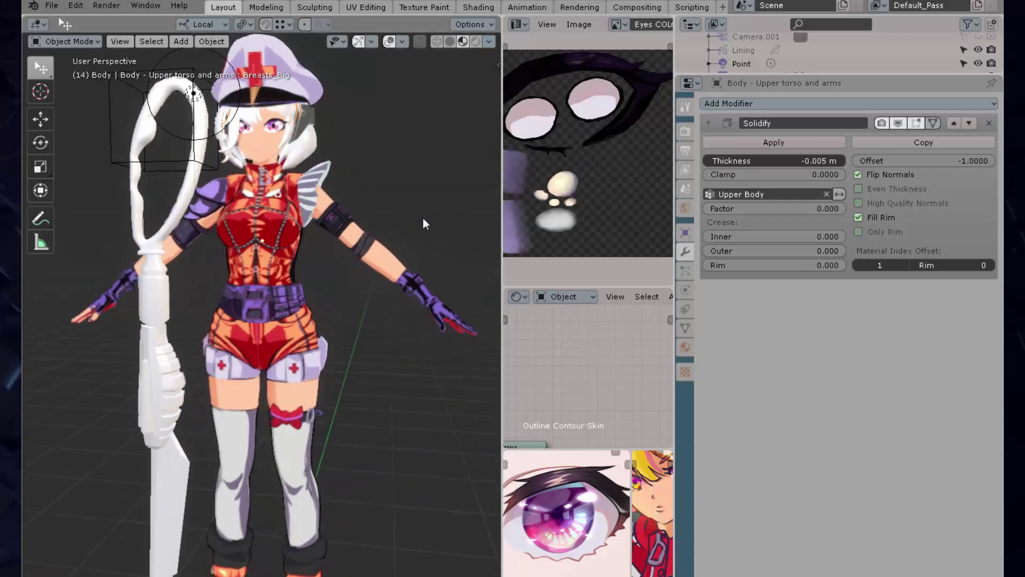
pyautogui.scroll(3, 367, 269)
pyautogui.scroll(-3, 403, 267)
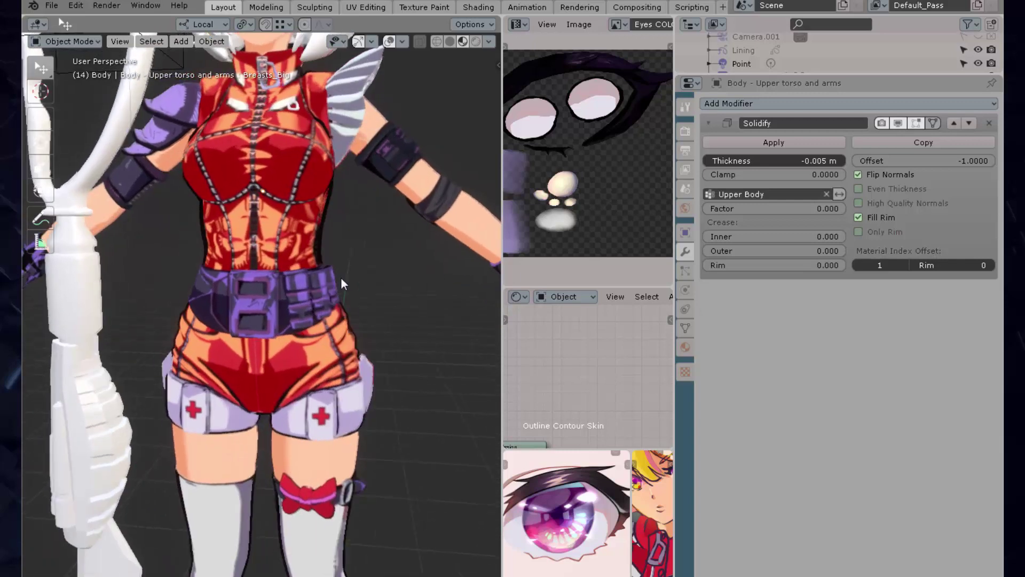
# - Pan, zoom onto the head and torso, and orbit to a three-quarter side view
pyautogui.keyDown('shift'); pyautogui.moveTo(367, 263); pyautogui.dragTo(332, 291, button='middle'); pyautogui.keyUp('shift')
pyautogui.scroll(3, 330, 291)
pyautogui.keyDown('shift'); pyautogui.moveTo(351, 215); pyautogui.dragTo(350, 343, button='middle'); pyautogui.keyUp('shift')
pyautogui.scroll(2, 354, 348)
pyautogui.scroll(3, 329, 290)
pyautogui.scroll(-2, 329, 290)
pyautogui.moveTo(329, 290); pyautogui.dragTo(341, 273, button='middle')
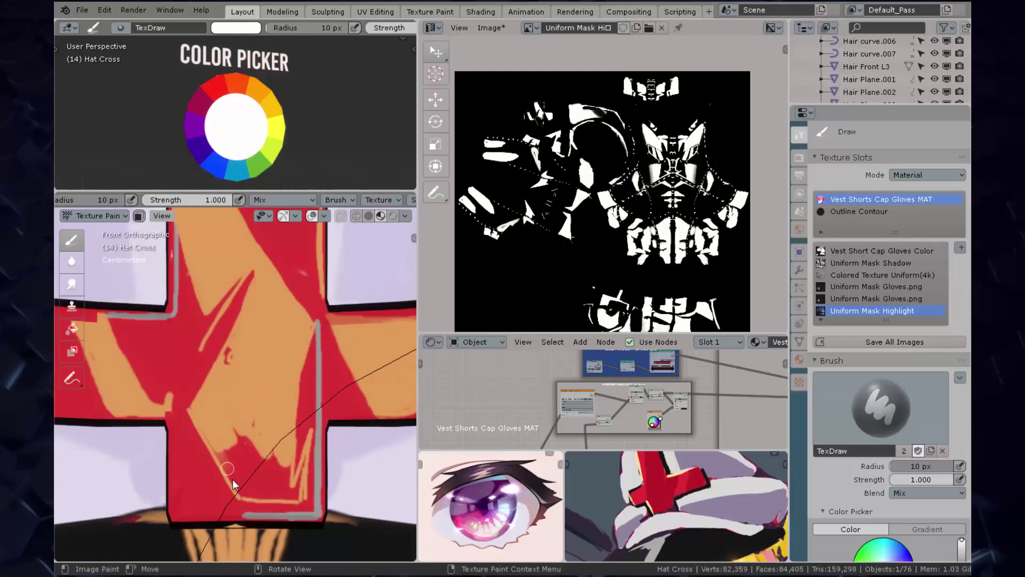
# - Reduce the brush radius to 3 px and save the painted highlight mask image
pyautogui.hotkey('alt', 's')
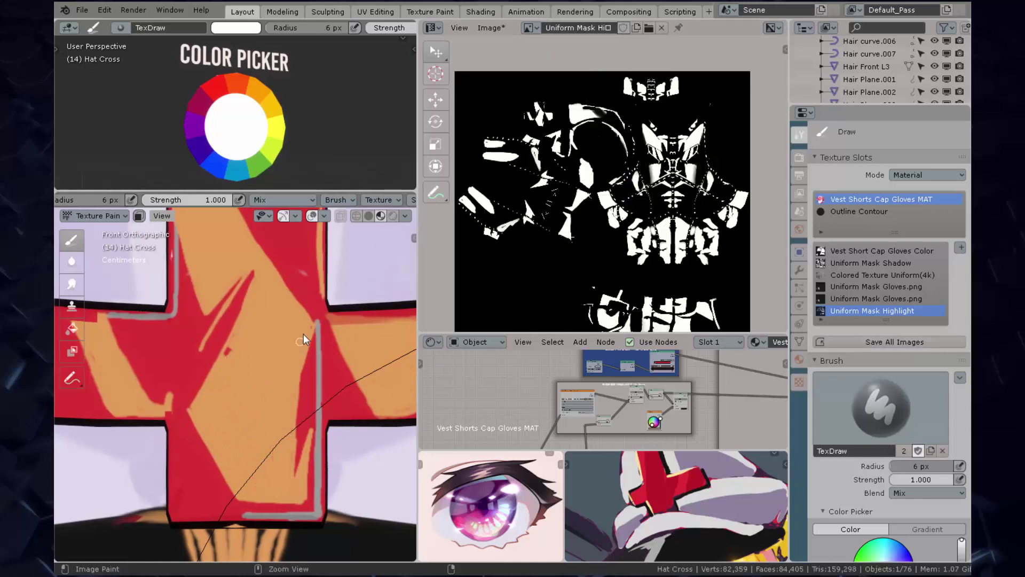
pyautogui.scroll(-5, 303, 334)
pyautogui.scroll(5, 276, 420)
pyautogui.press('[')
pyautogui.press('[')
pyautogui.press('[')
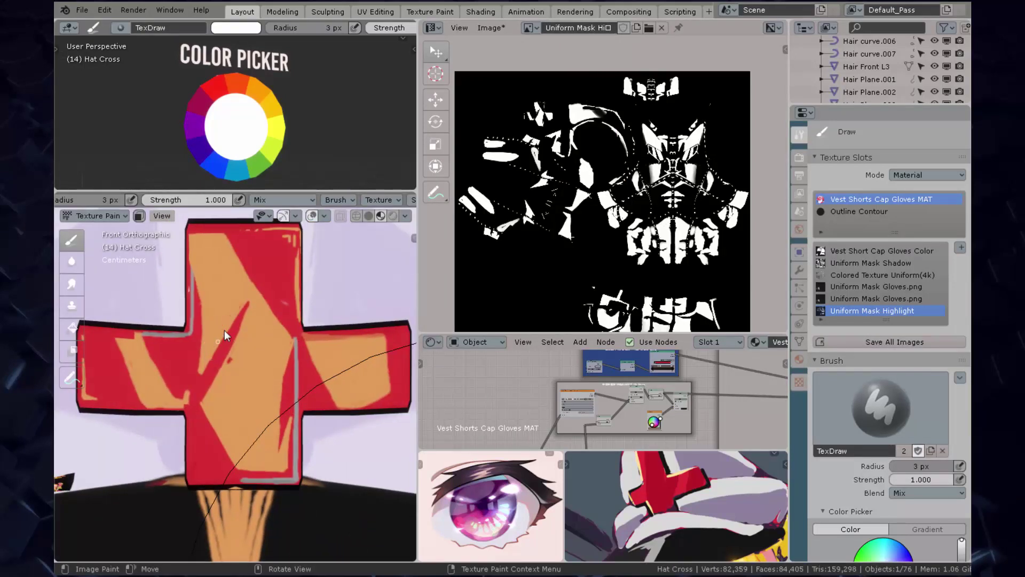
pyautogui.scroll(-5, 225, 330)
pyautogui.moveTo(256, 326); pyautogui.dragTo(319, 321, button='middle')
pyautogui.hotkey('alt', 's')
# - Select the point light Point.002 and start moving it
pyautogui.scroll(-3, 319, 321)
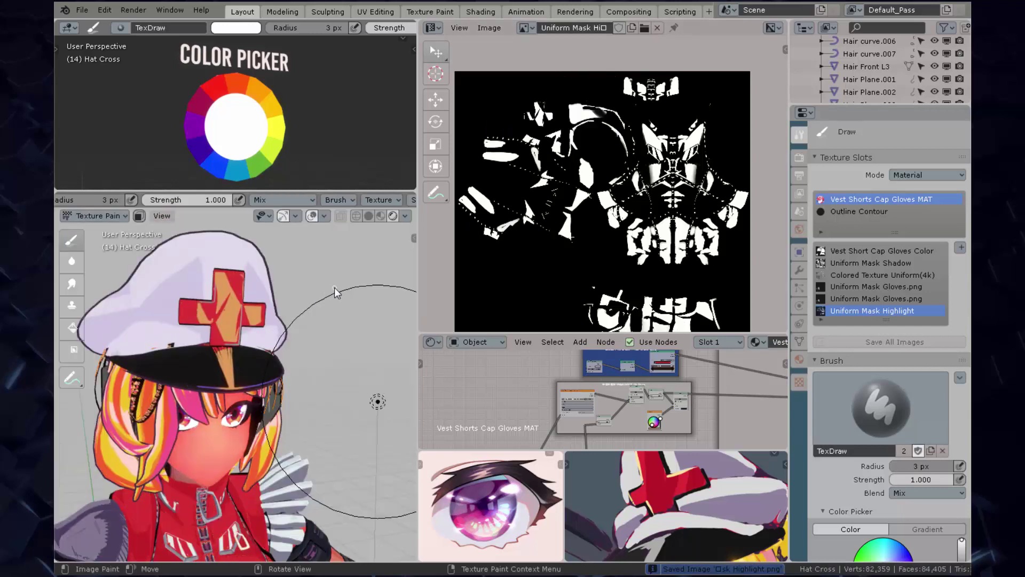
pyautogui.click(337, 310)
pyautogui.scroll(-2, 341, 333)
pyautogui.press('g')
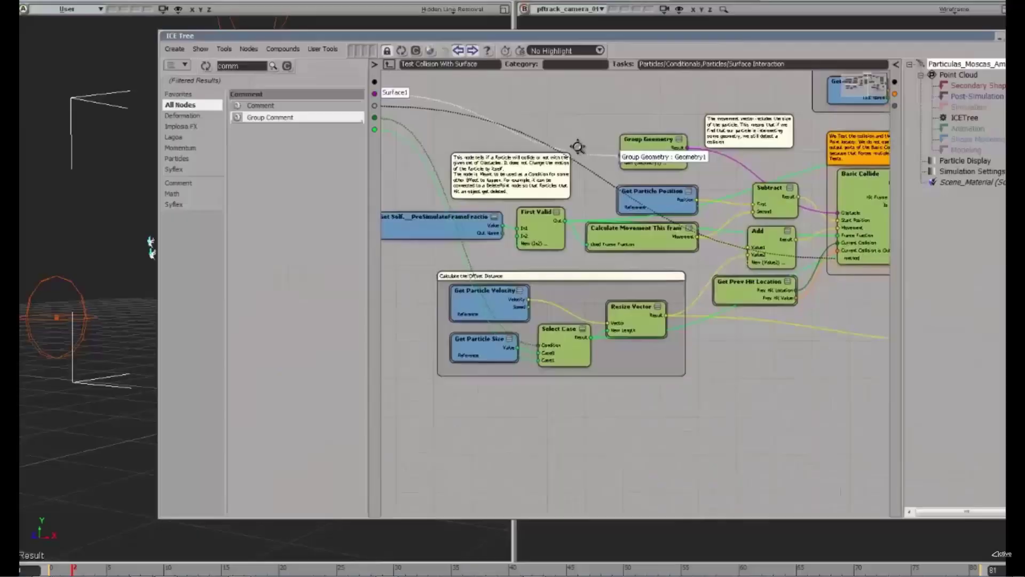
# - Open the ICE_PointCloud node tree and pan across its emission, secondary particles and Turbulize nodes
pyautogui.scroll(5, 624, 219)
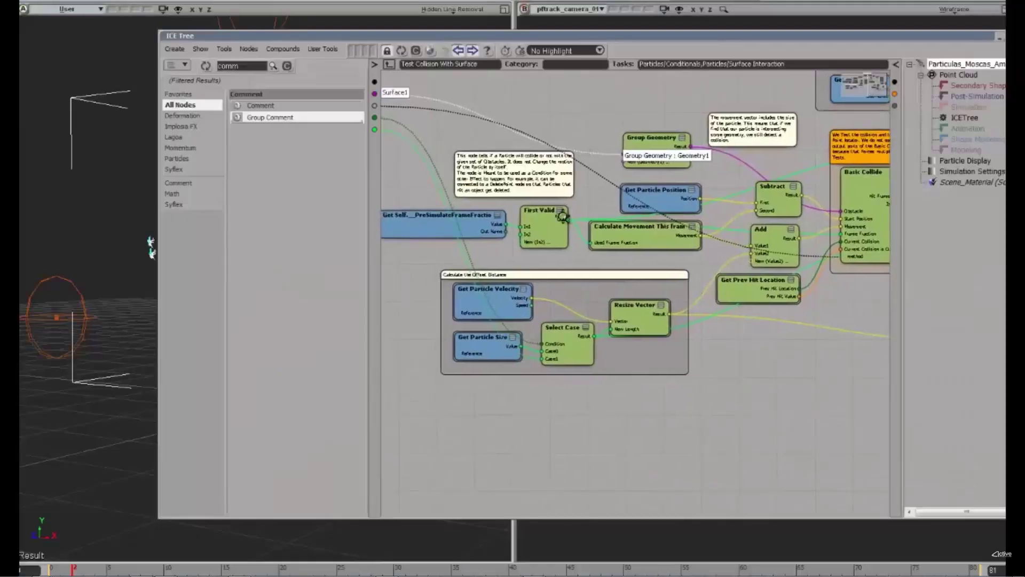
pyautogui.scroll(-5, 624, 219)
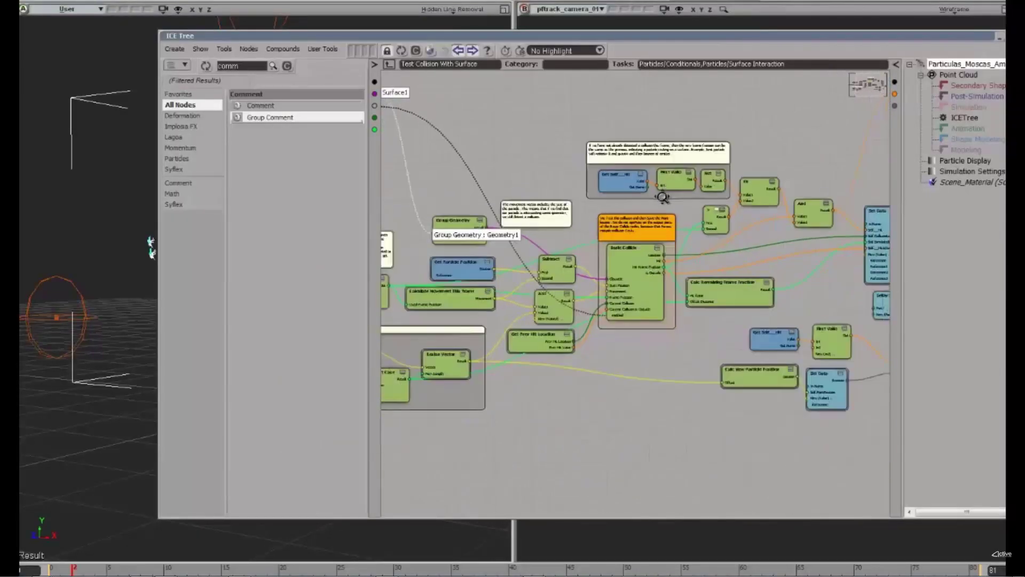
pyautogui.moveTo(696, 208); pyautogui.dragTo(770, 235, button='middle')
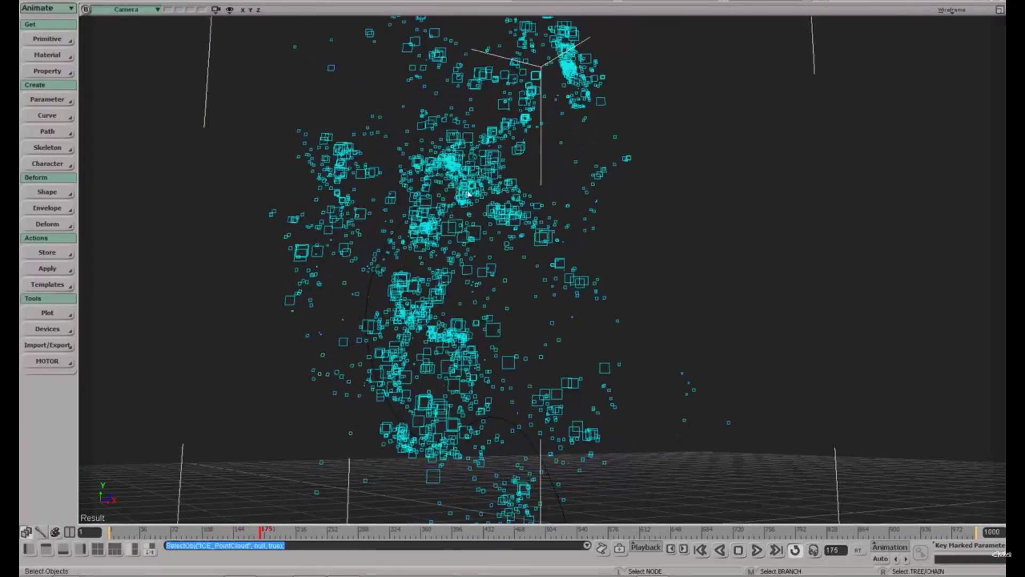
pyautogui.hotkey('alt', '9')
pyautogui.scroll(6, 346, 251)
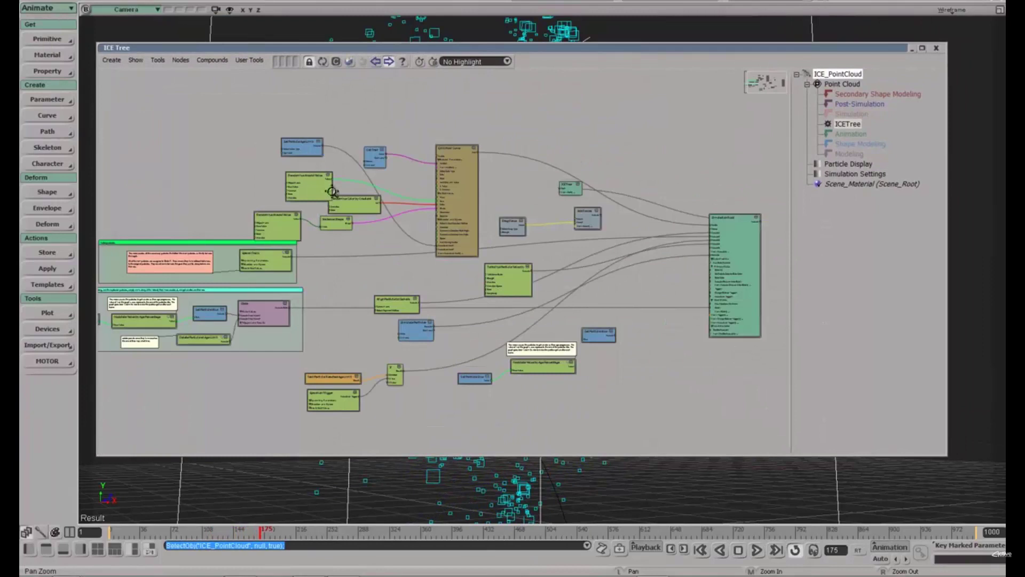
pyautogui.moveTo(370, 257); pyautogui.dragTo(417, 181)
pyautogui.moveTo(648, 231); pyautogui.dragTo(339, 331)
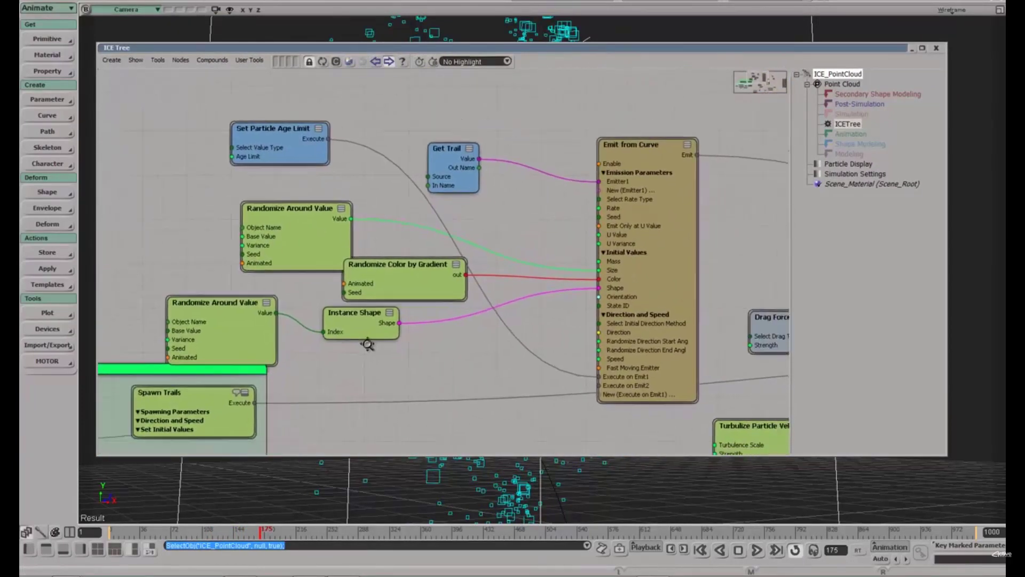
pyautogui.scroll(-3, 389, 257)
pyautogui.scroll(3, 389, 257)
pyautogui.moveTo(256, 264); pyautogui.dragTo(423, 289)
pyautogui.scroll(-3, 549, 178)
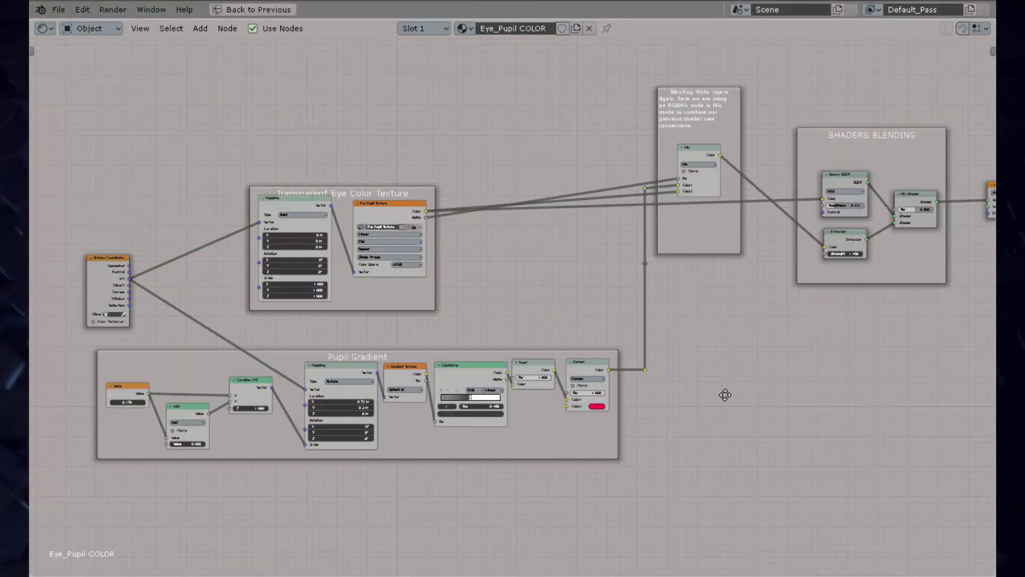
# - Move the SHADERS BLENDING frame up and the blending-layers frame with its Mix node down
pyautogui.moveTo(725, 394); pyautogui.dragTo(719, 395, button='middle')
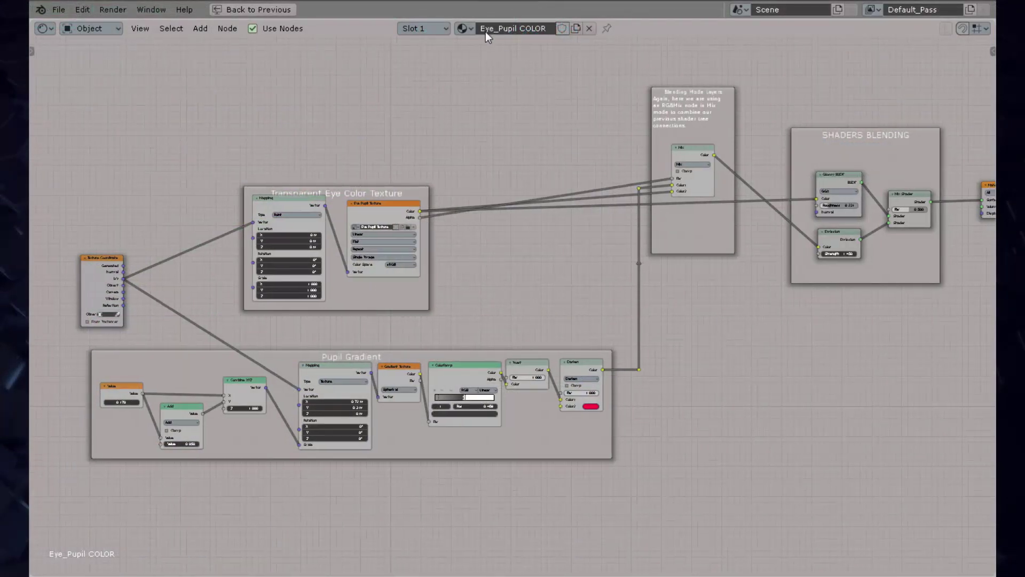
pyautogui.moveTo(759, 335); pyautogui.dragTo(694, 362, button='middle')
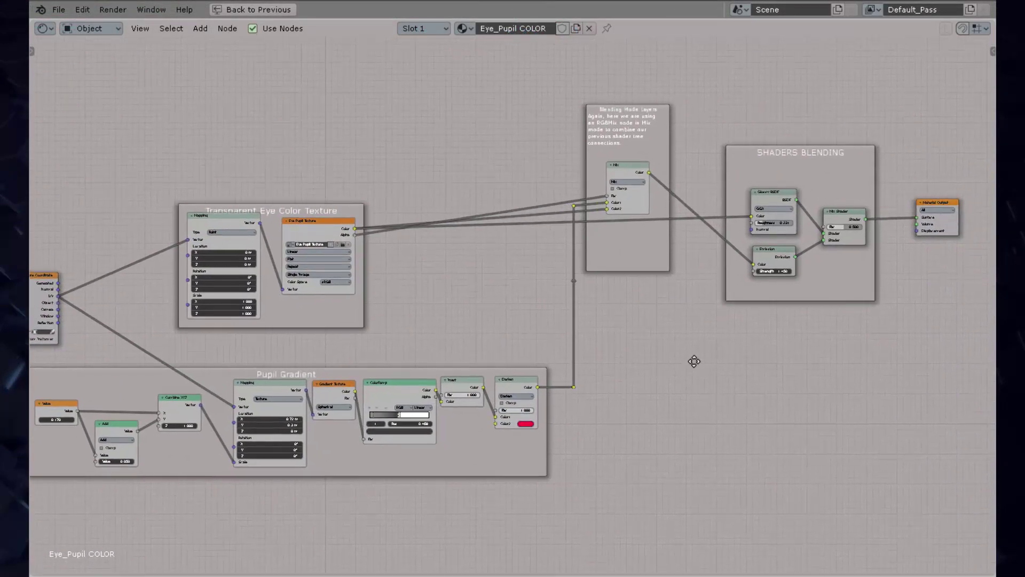
pyautogui.moveTo(783, 158); pyautogui.dragTo(783, 148)
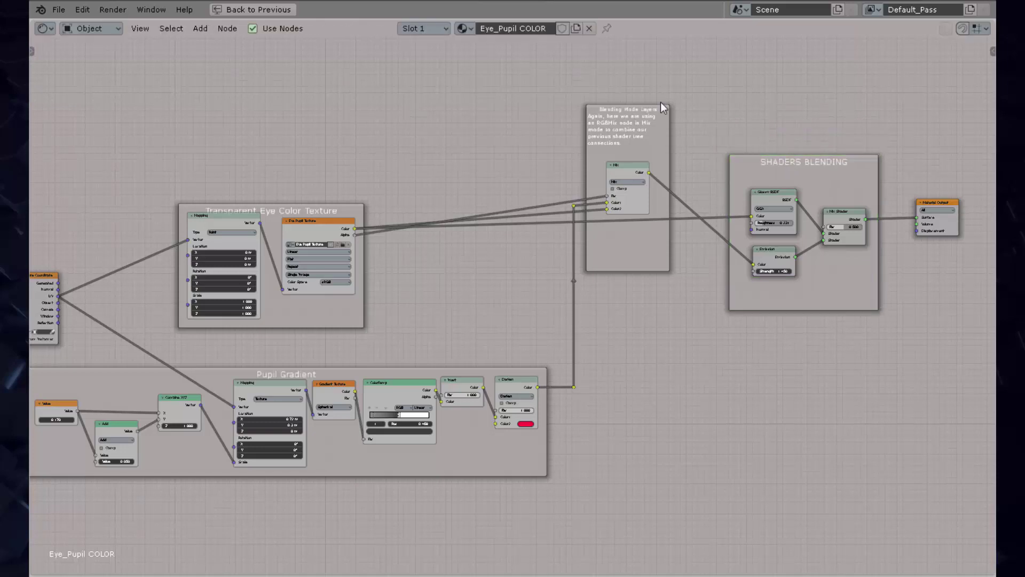
pyautogui.moveTo(627, 131); pyautogui.dragTo(636, 119)
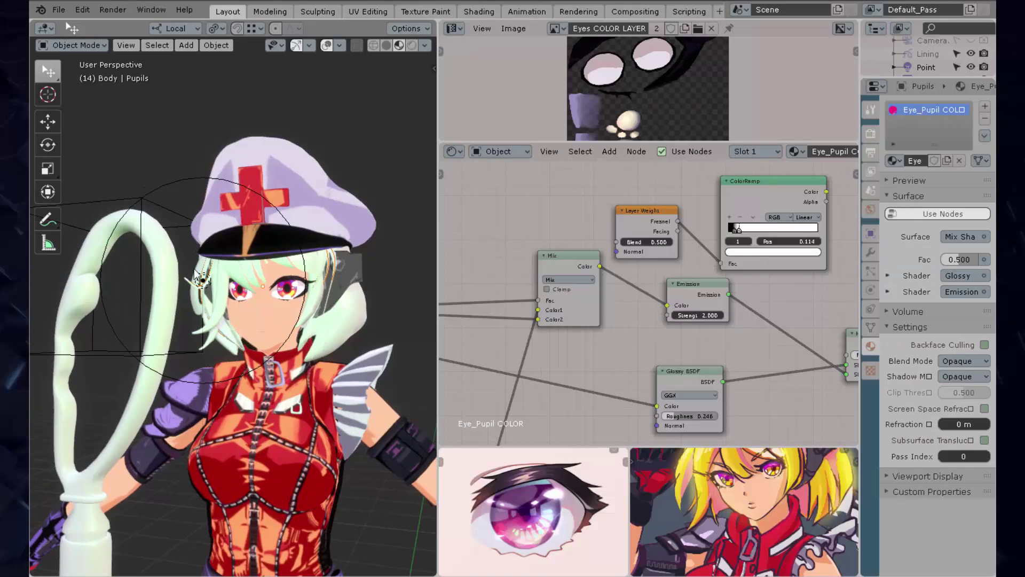
# - Move the green point light away from the face, then orbit and zoom out to see both eyes
pyautogui.click(202, 279)
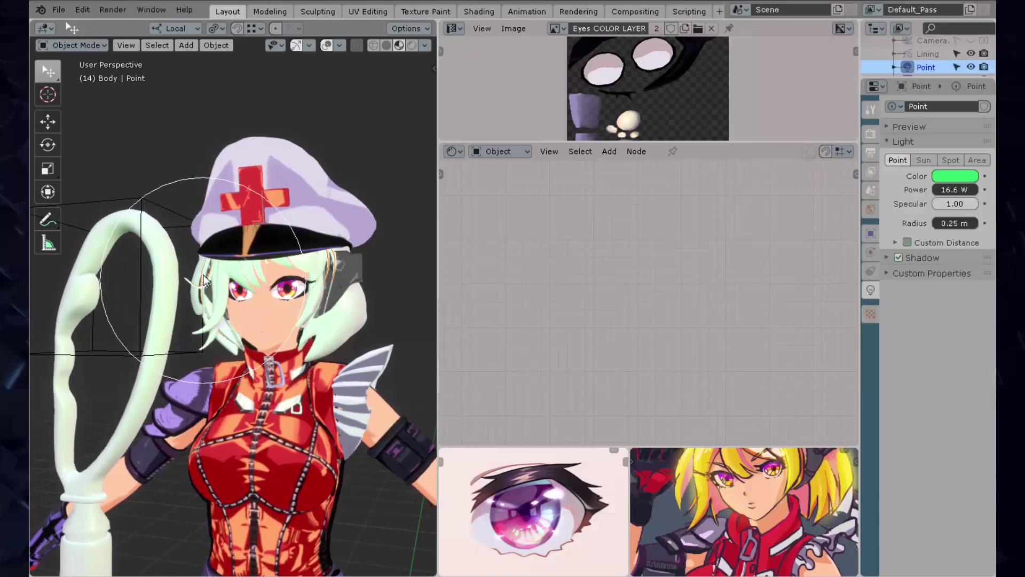
pyautogui.press('g')
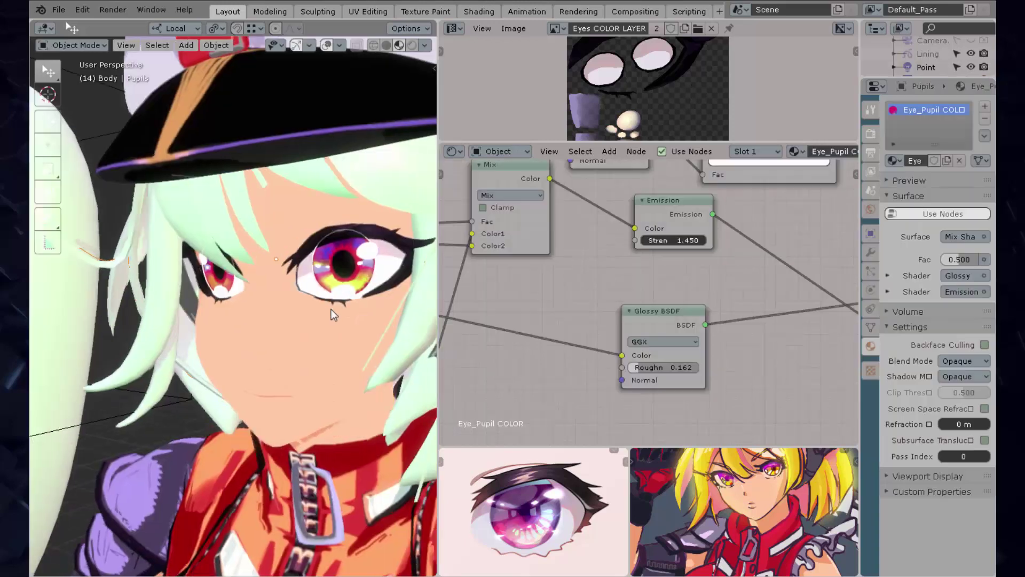
pyautogui.moveTo(331, 309); pyautogui.dragTo(357, 299, button='middle')
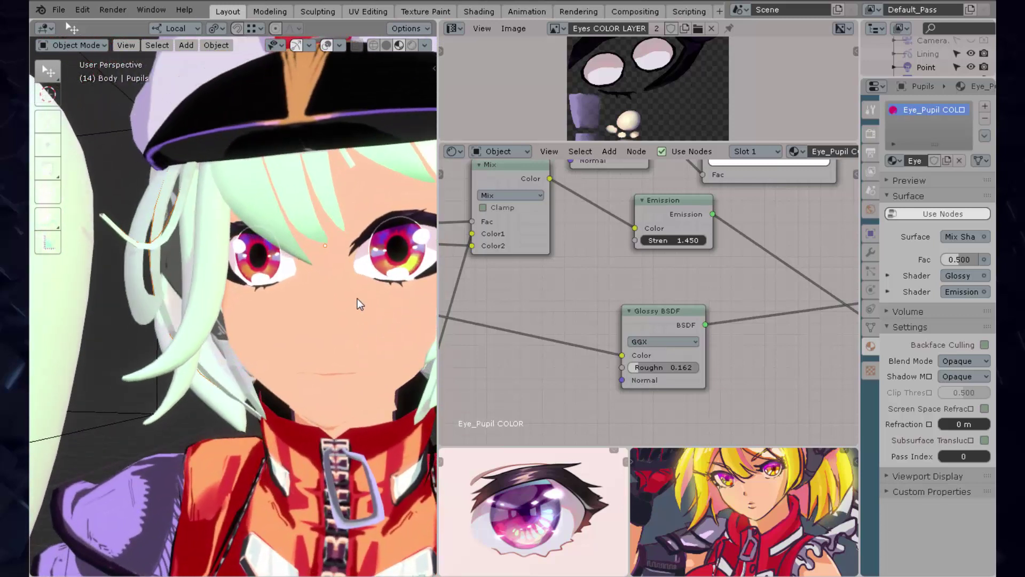
pyautogui.scroll(5, 357, 300)
pyautogui.scroll(-3, 357, 292)
pyautogui.moveTo(210, 297); pyautogui.dragTo(255, 296, button='middle')
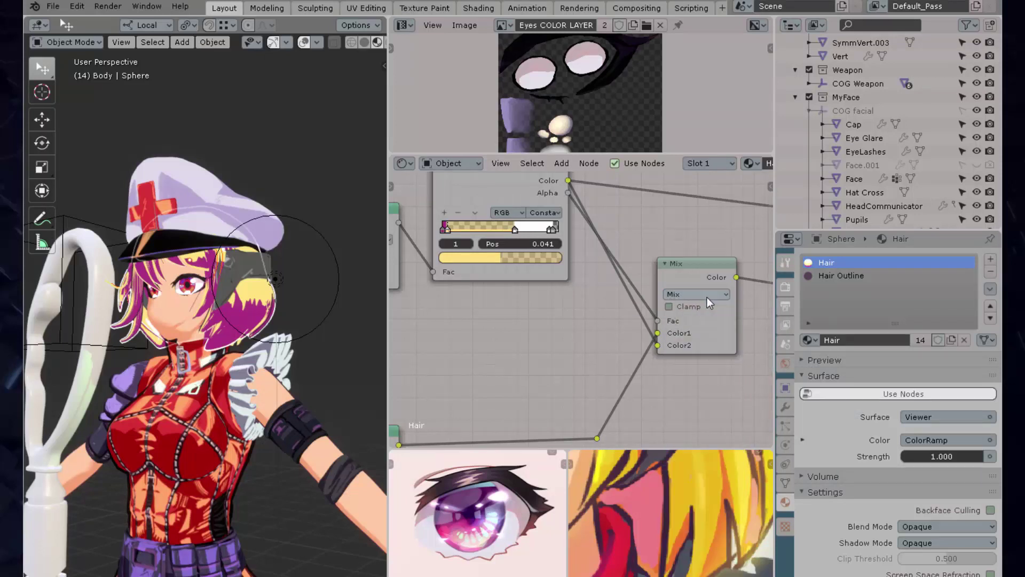
# - Change the hair ColorRamp's first stop from magenta to a pale pink
pyautogui.moveTo(570, 337); pyautogui.dragTo(622, 374, button='middle')
pyautogui.scroll(3, 622, 375)
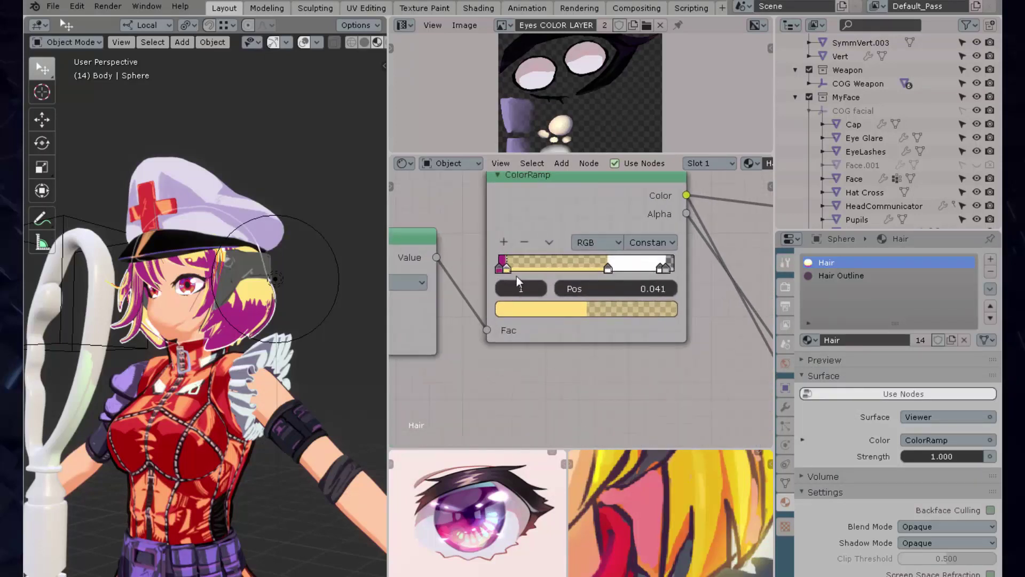
pyautogui.click(539, 310)
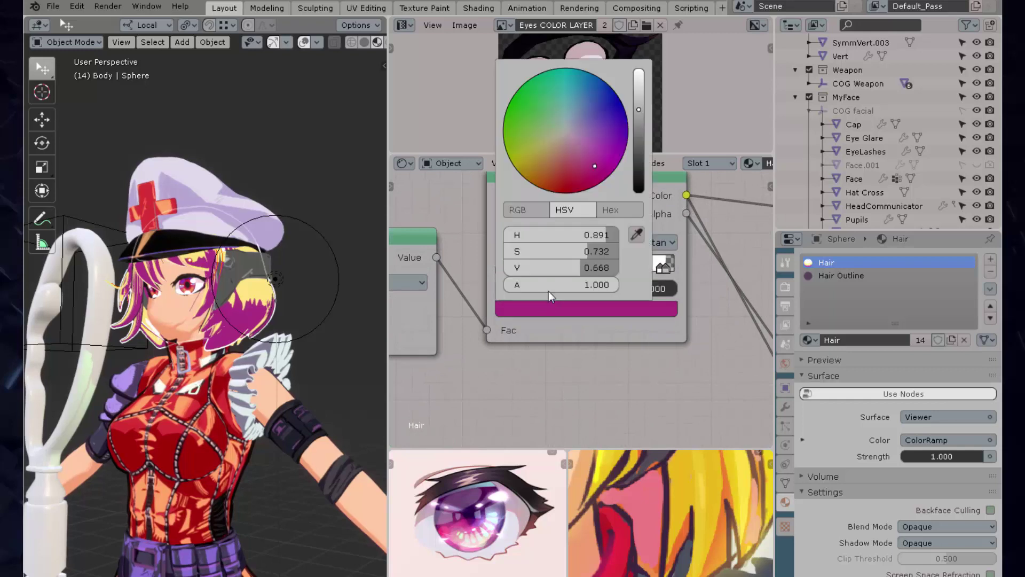
pyautogui.moveTo(582, 152); pyautogui.dragTo(575, 140)
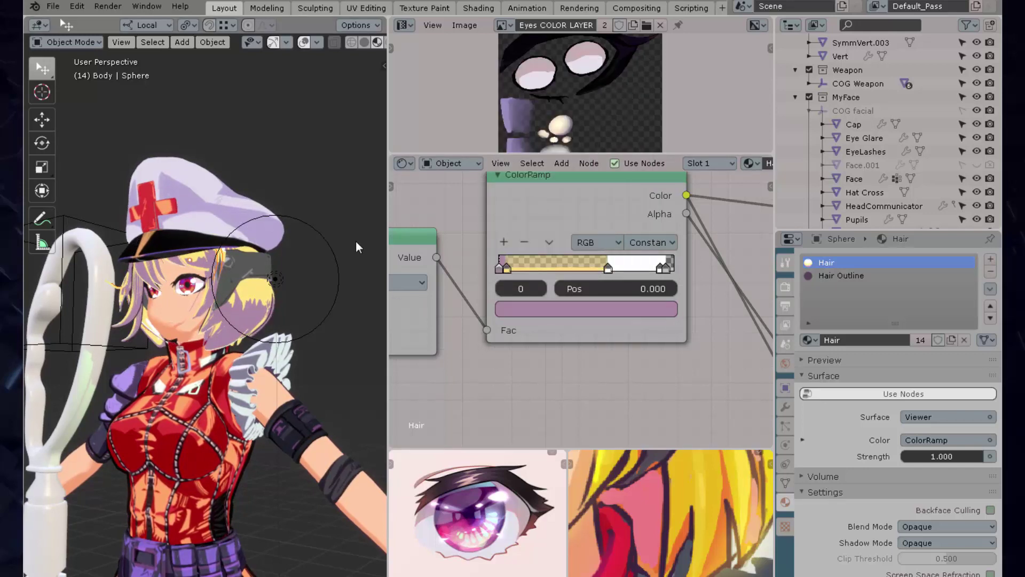
pyautogui.moveTo(355, 247); pyautogui.dragTo(301, 245, button='middle')
pyautogui.scroll(5, 309, 258)
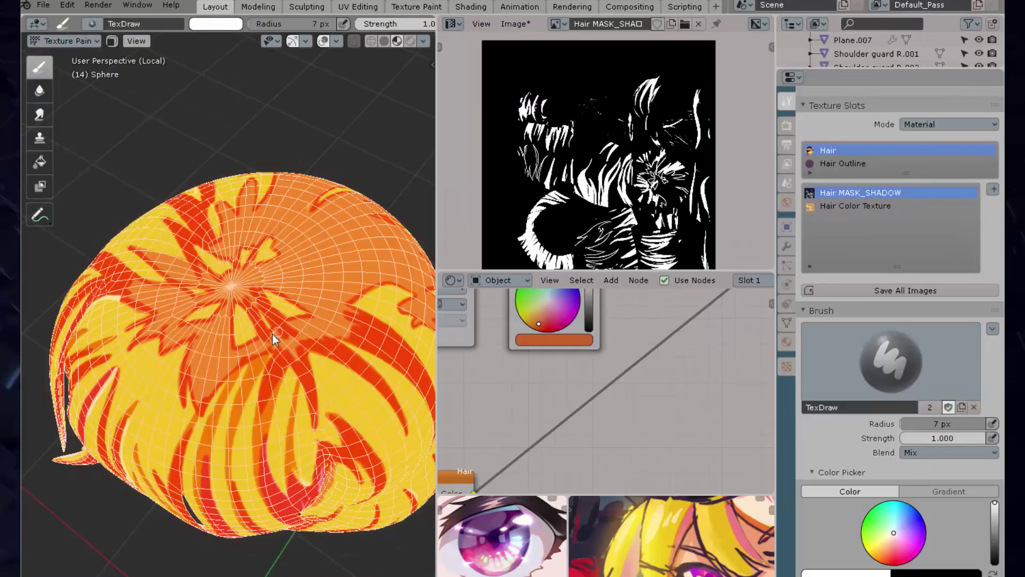
# - Hide viewport overlays and orbit from a front view round to the character's back
pyautogui.moveTo(350, 334)
pyautogui.mouseDown(button='middle')
pyautogui.moveTo(201, 337)
pyautogui.moveTo(203, 261)
pyautogui.mouseUp(button='middle')
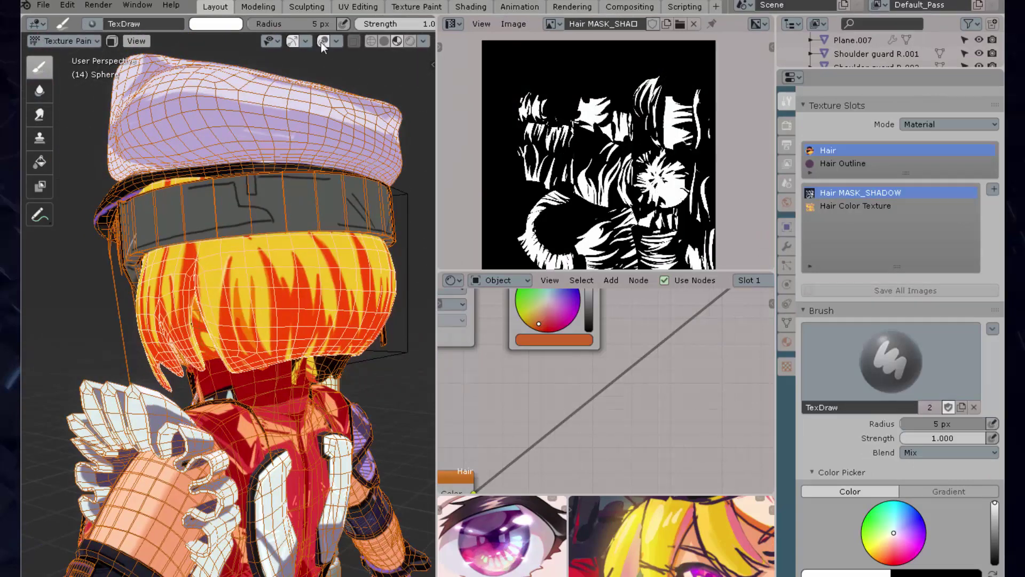
pyautogui.click(322, 42)
pyautogui.moveTo(256, 240); pyautogui.dragTo(236, 268, button='middle')
pyautogui.scroll(-4, 229, 267)
pyautogui.press('KP_1')
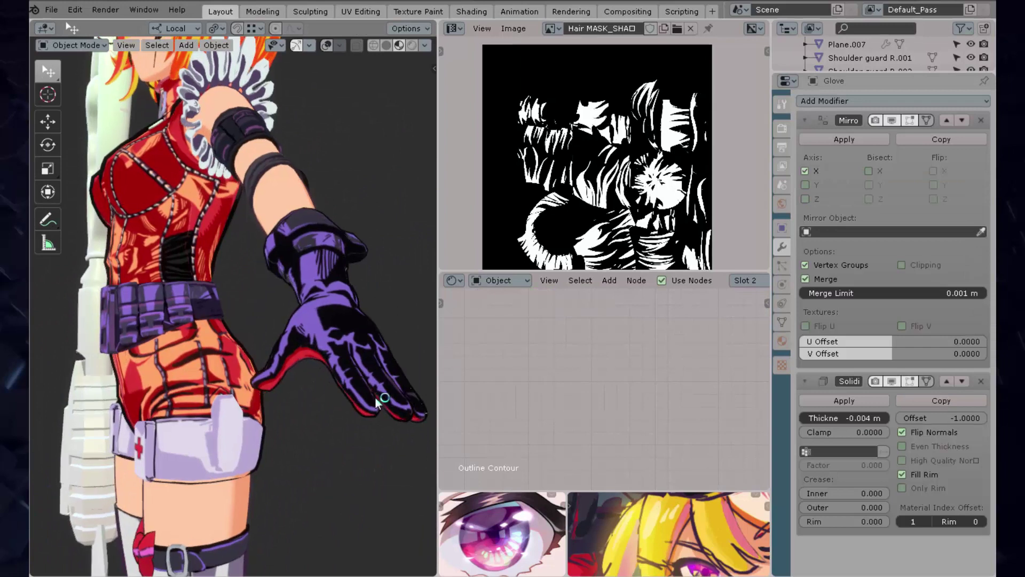
pyautogui.moveTo(375, 397); pyautogui.dragTo(311, 361, button='middle')
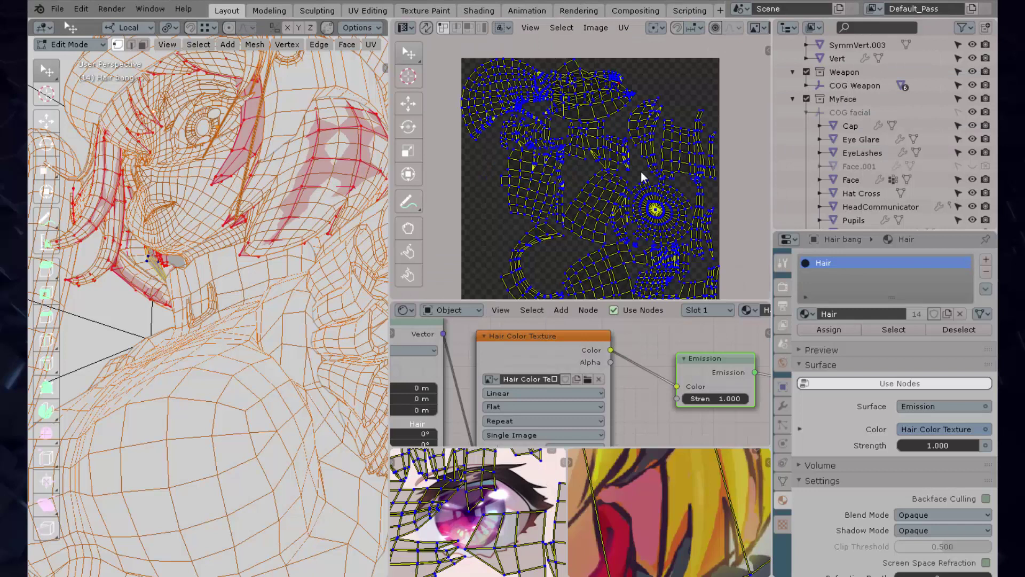
pyautogui.scroll(3, 641, 171)
pyautogui.scroll(-3, 687, 98)
# - Rescale and reposition the selected hair bang UV island, stretching it along Y
pyautogui.press('s')
pyautogui.click(728, 91)
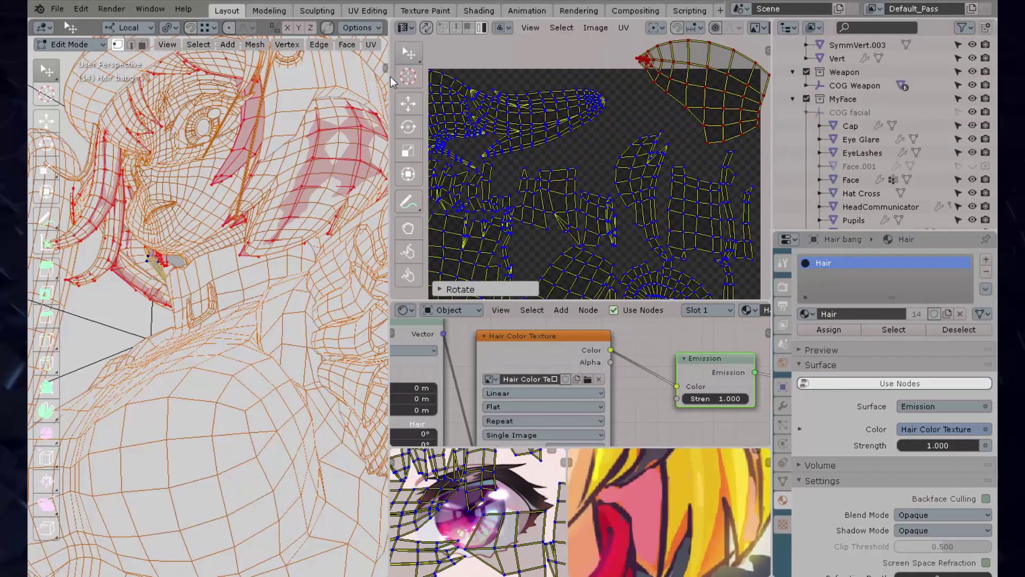
pyautogui.press('s')
pyautogui.click(710, 101)
pyautogui.press('g')
pyautogui.click(710, 102)
pyautogui.moveTo(710, 102); pyautogui.dragTo(604, 112, button='middle')
pyautogui.scroll(1, 603, 112)
pyautogui.press('s')
pyautogui.press('y')
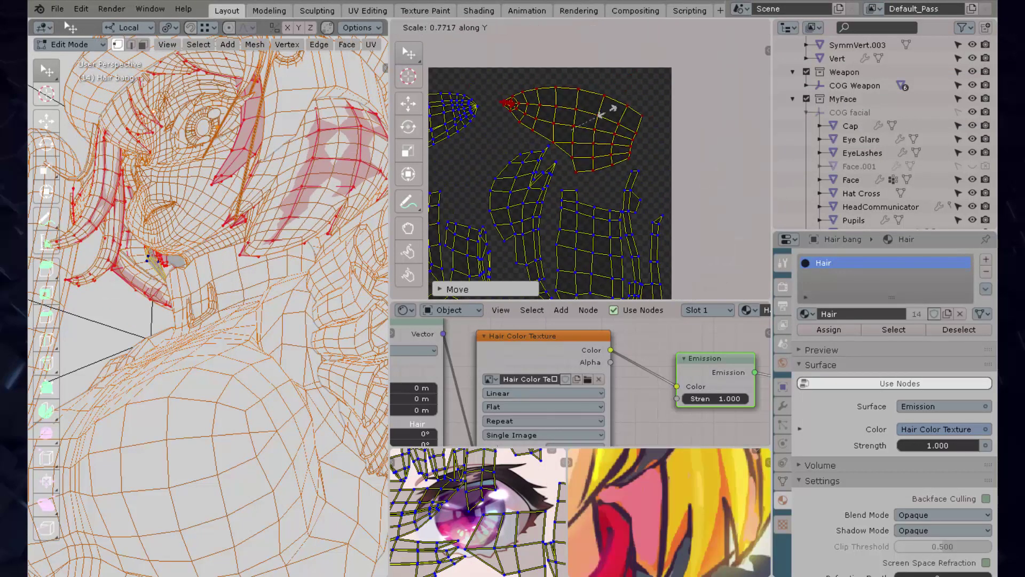
pyautogui.click(619, 110)
# - Scale the hair bang UV island uniformly
pyautogui.press('s')
pyautogui.scroll(2, 644, 177)
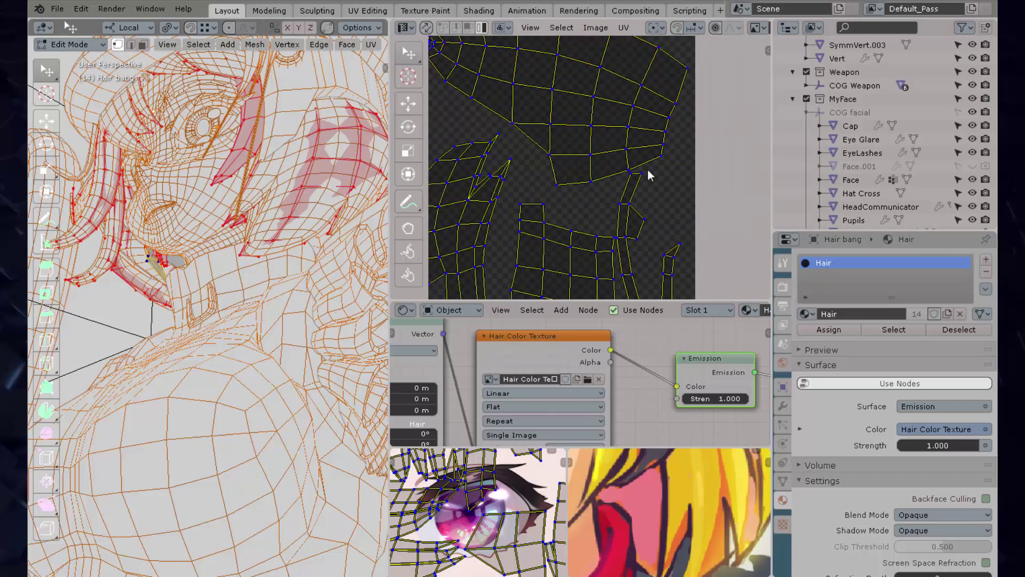
pyautogui.click(648, 194)
pyautogui.scroll(-2, 648, 194)
pyautogui.scroll(4, 589, 186)
pyautogui.scroll(-4, 589, 187)
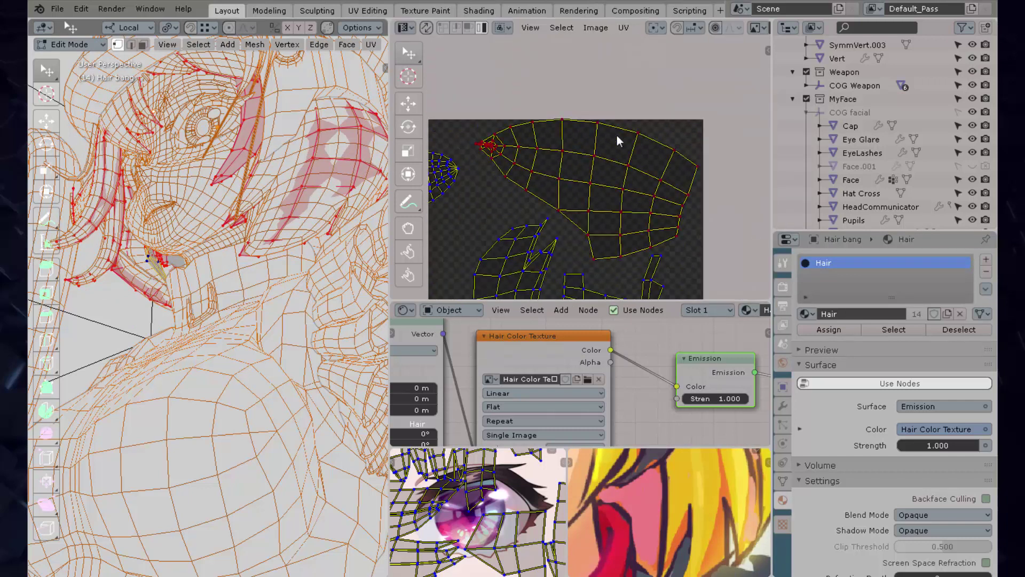
# - Rotate and resize the upper UV island, then return to Object Mode
pyautogui.press('l')
pyautogui.press('r')
pyautogui.click(674, 163)
pyautogui.scroll(-5, 662, 187)
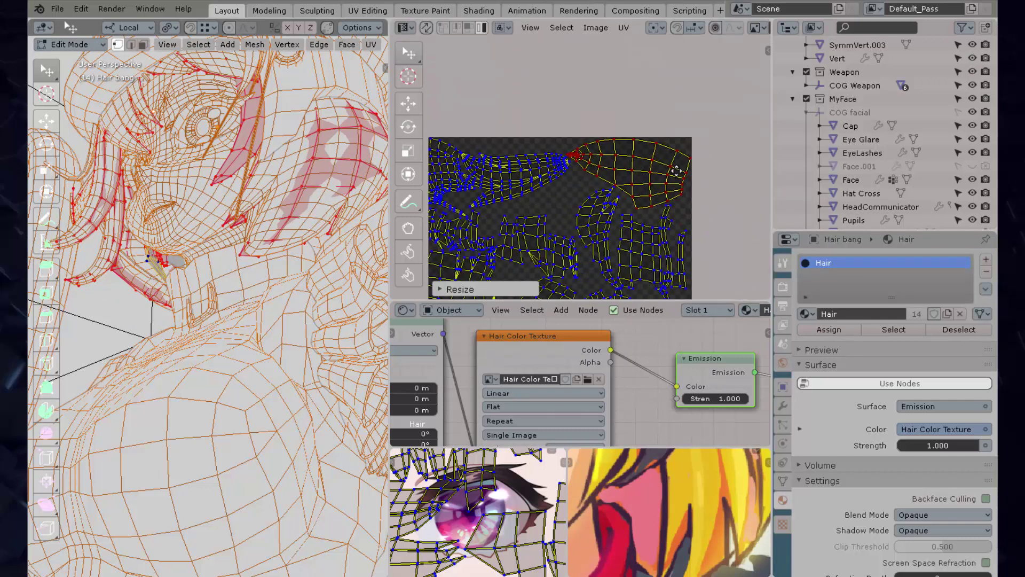
pyautogui.press('Tab')
pyautogui.scroll(-3, 244, 218)
# - Switch to Material Preview shading, zoom out and orbit to a side view of the character
pyautogui.scroll(-3, 243, 218)
pyautogui.click(377, 45)
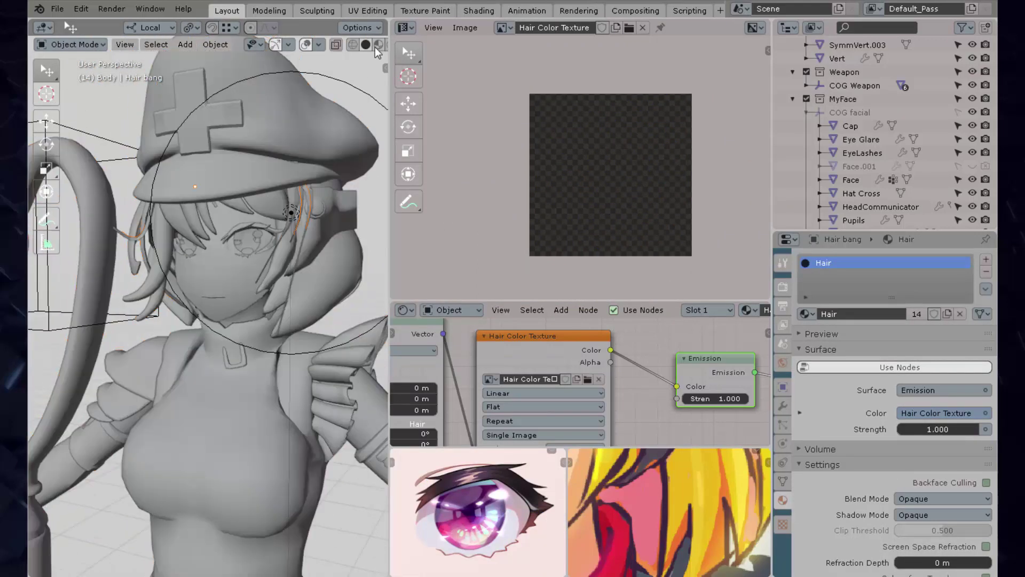
pyautogui.scroll(-2, 302, 283)
pyautogui.scroll(-2, 292, 280)
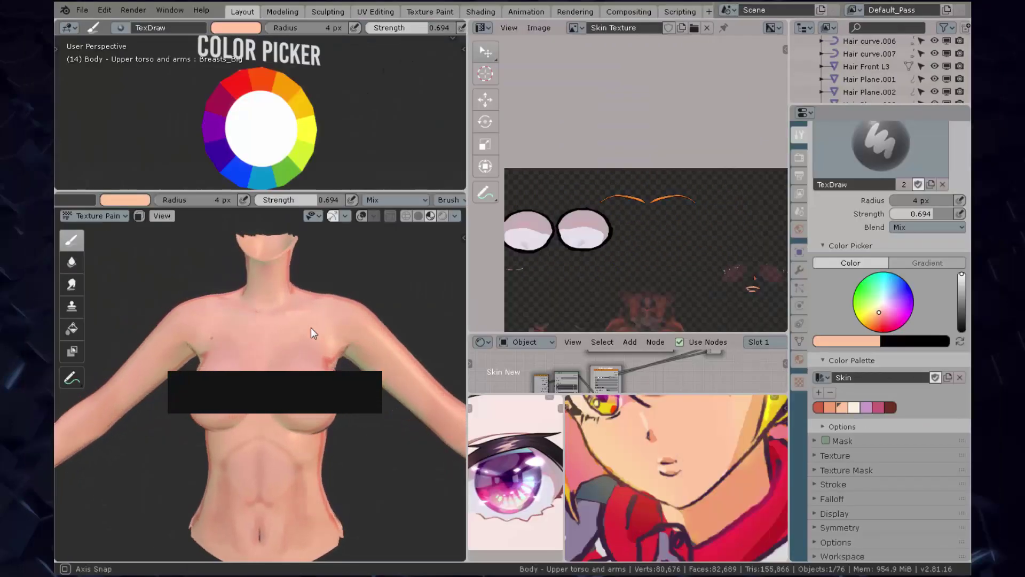
pyautogui.moveTo(311, 328)
pyautogui.mouseDown(button='middle')
pyautogui.moveTo(80, 325)
pyautogui.moveTo(454, 326)
pyautogui.moveTo(124, 325)
pyautogui.mouseUp(button='middle')
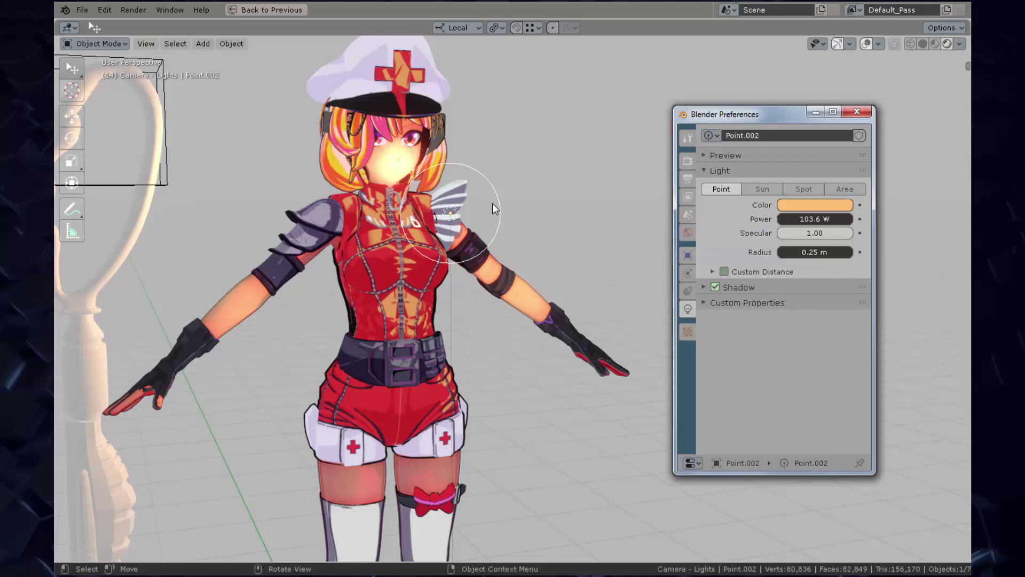
# - Move the Point.002 light behind the character and show the Uniform Color, Light and Shadow pickers in the sidebar
pyautogui.click(513, 7)
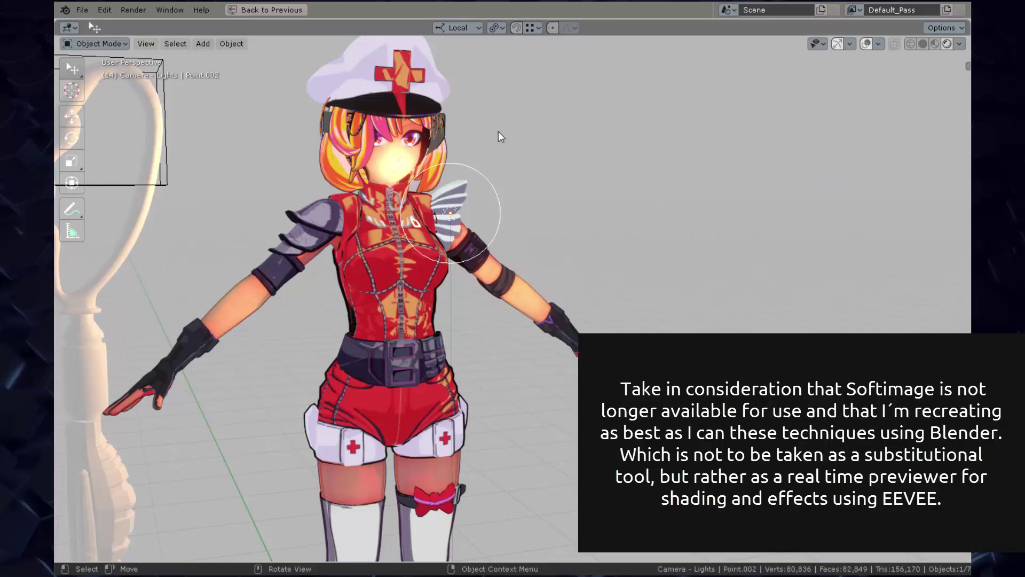
pyautogui.press('g')
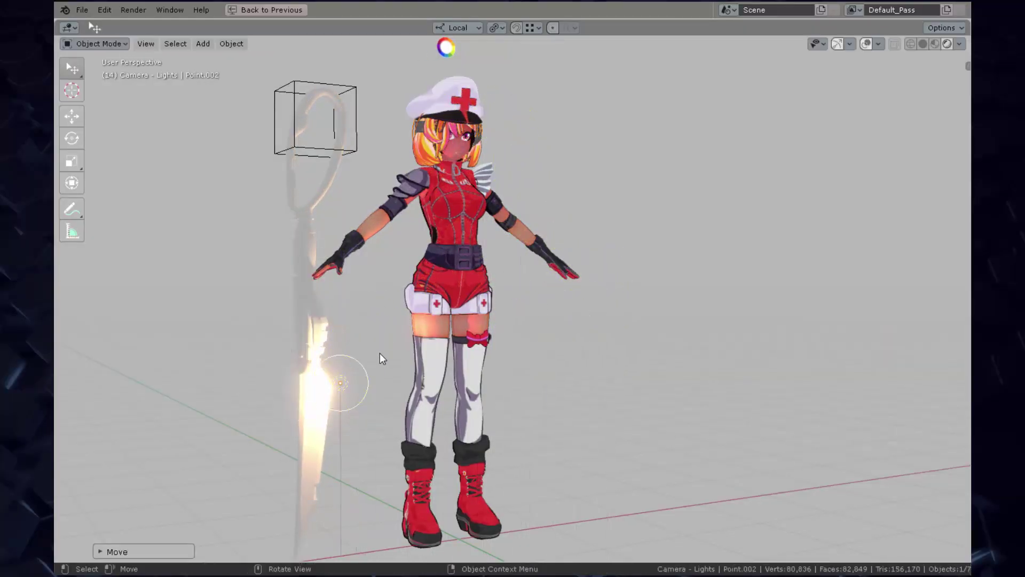
pyautogui.moveTo(380, 354); pyautogui.dragTo(661, 332, button='middle')
pyautogui.press('g')
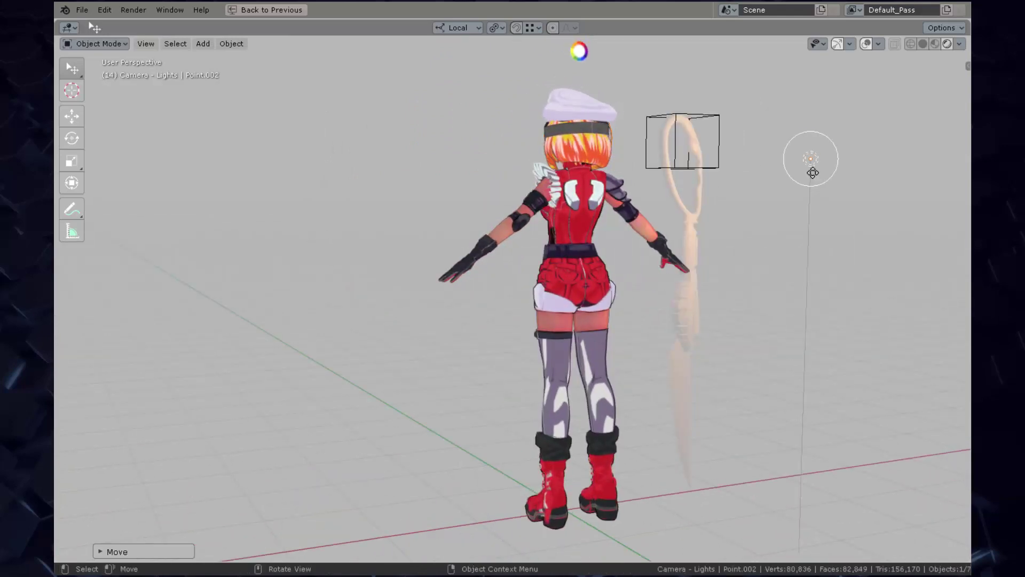
pyautogui.press('g')
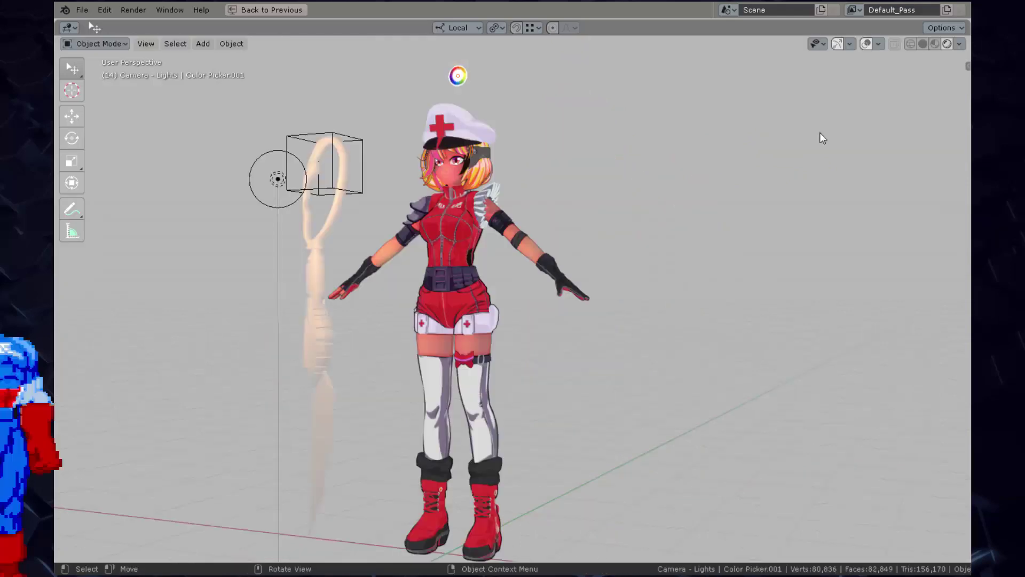
pyautogui.press('n')
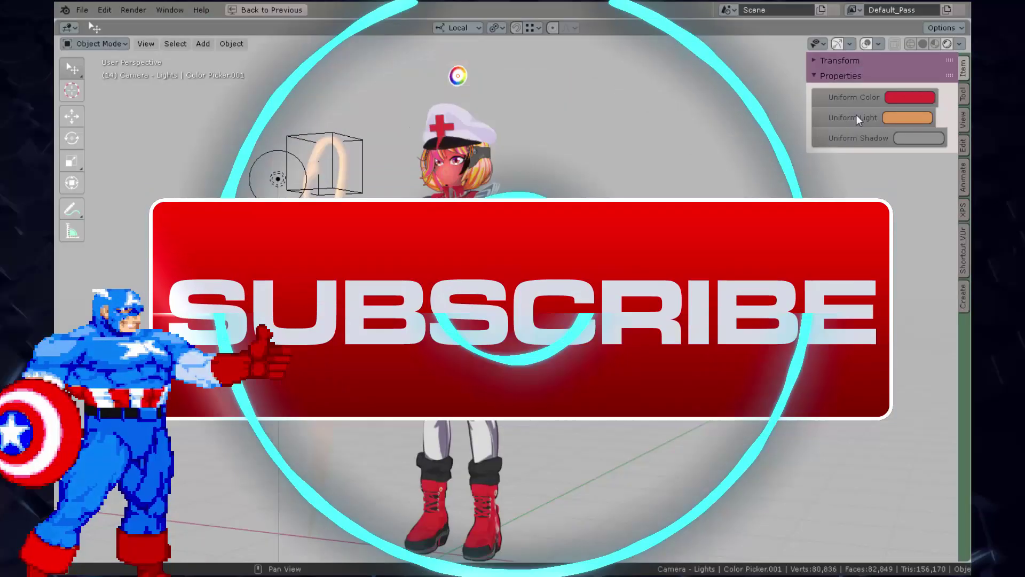
# - Change the Uniform Color to purple and check the Uniform Light colour
pyautogui.click(899, 100)
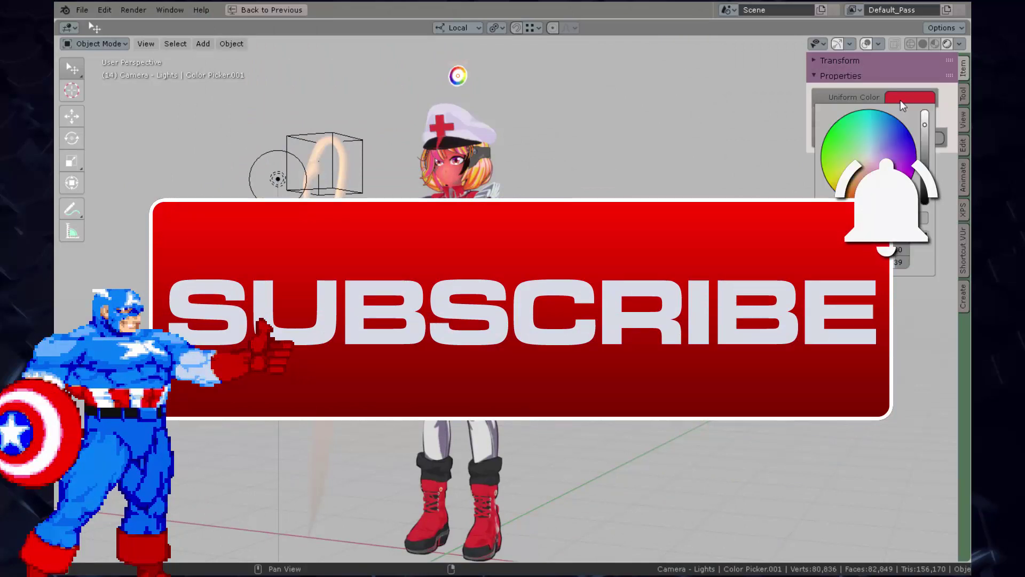
pyautogui.click(887, 154)
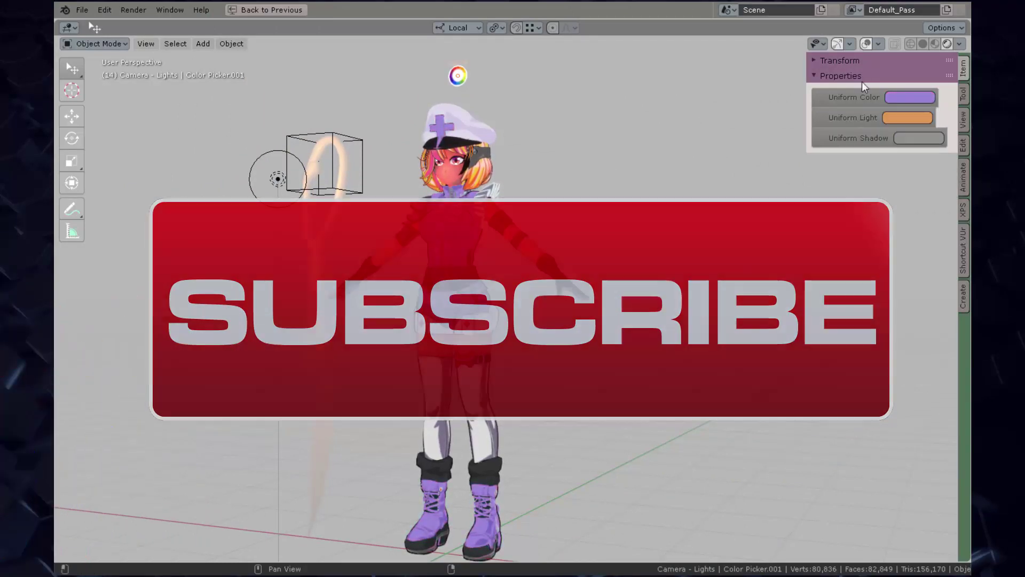
pyautogui.click(901, 118)
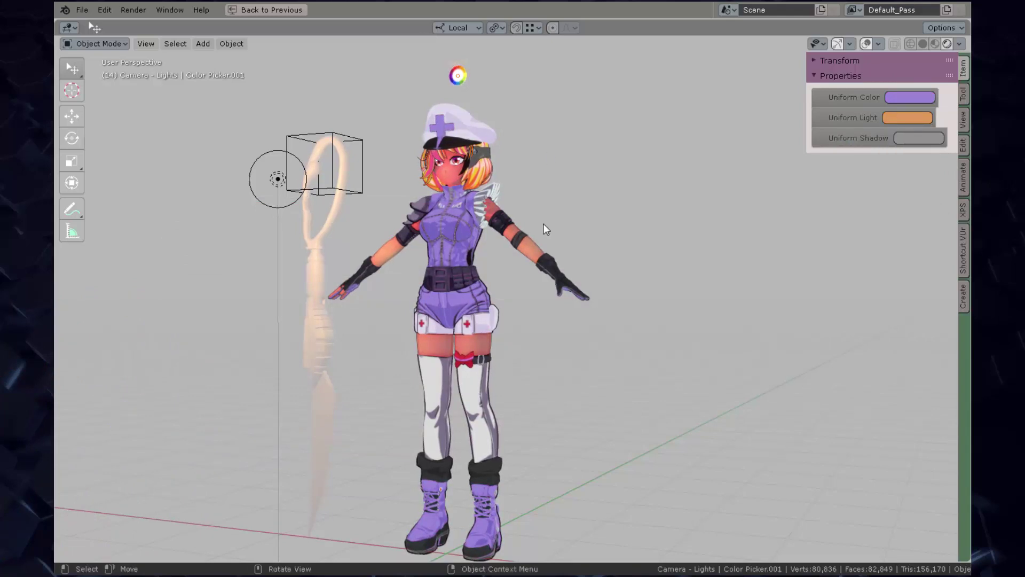
# - Move the Point.002 light down in front of the nurse's chest
pyautogui.moveTo(538, 240); pyautogui.dragTo(491, 240, button='middle')
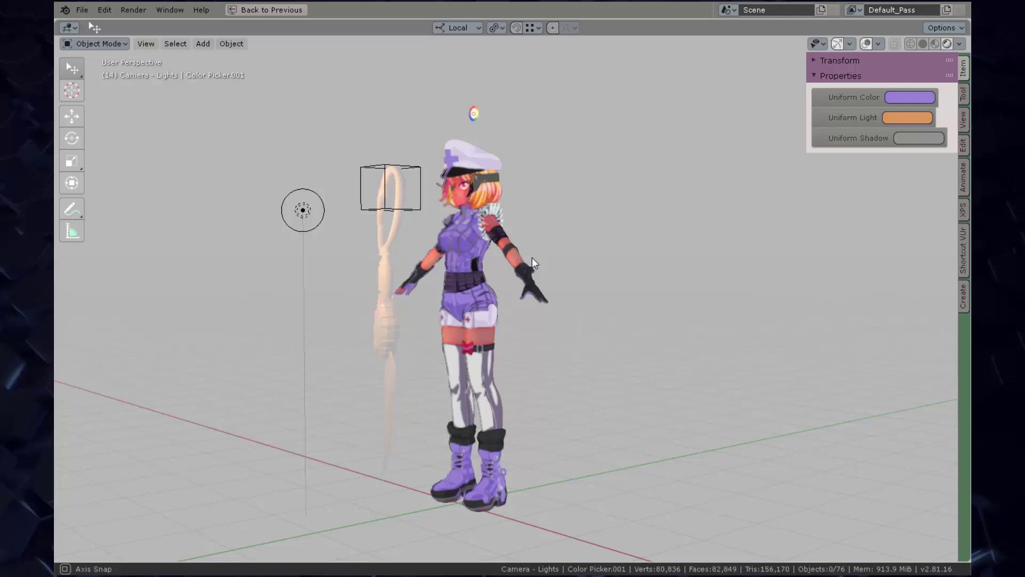
pyautogui.click(302, 211)
pyautogui.moveTo(304, 215); pyautogui.dragTo(325, 197, button='middle')
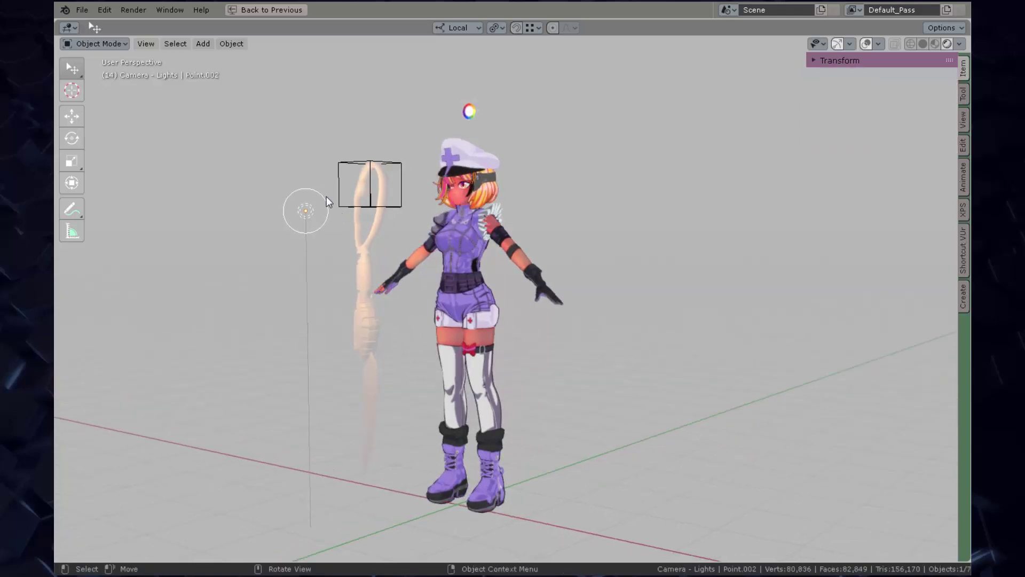
pyautogui.press('g')
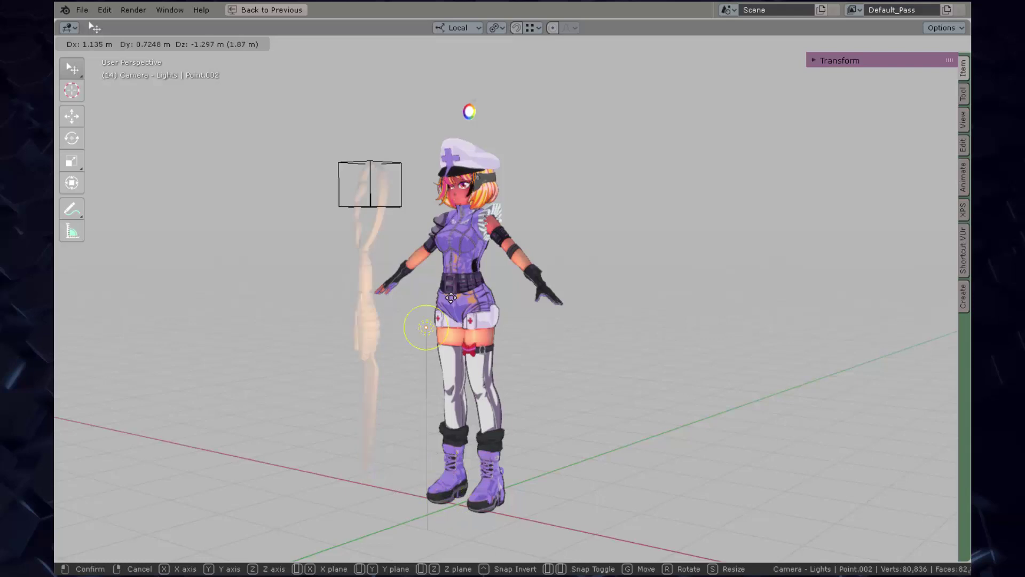
pyautogui.click(449, 244)
pyautogui.scroll(2, 576, 241)
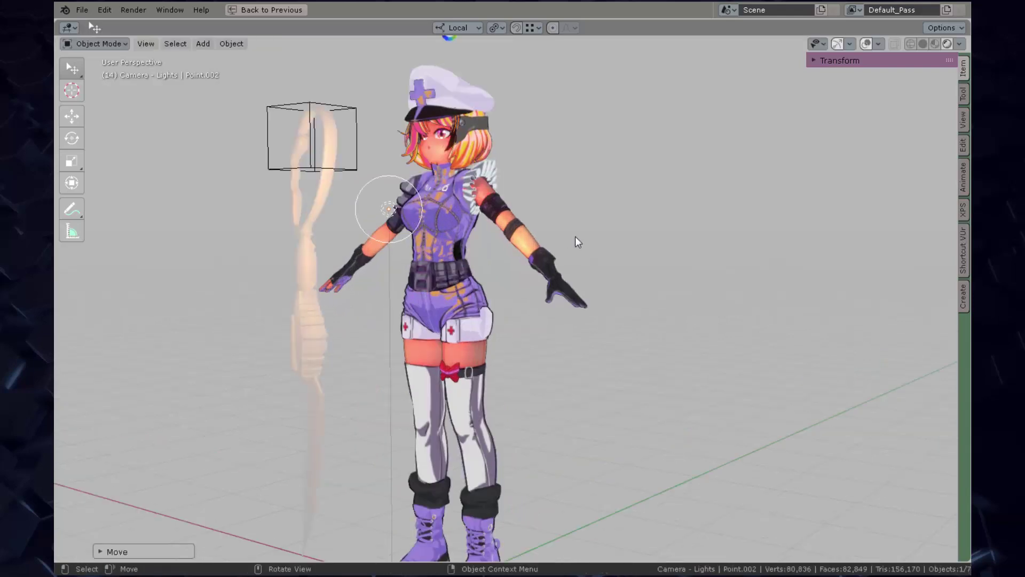
pyautogui.click(447, 208)
pyautogui.click(523, 133)
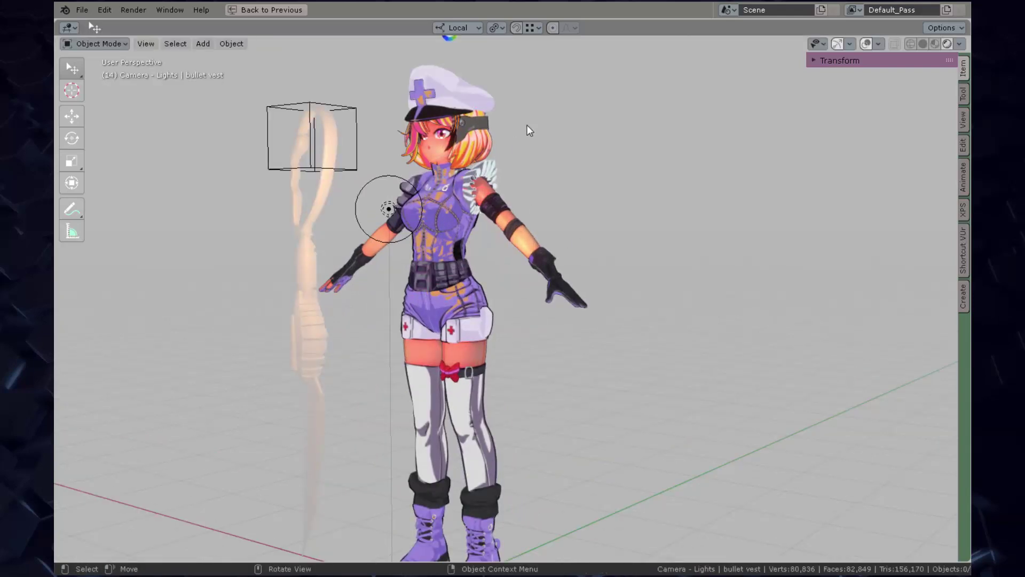
pyautogui.keyDown('shift'); pyautogui.moveTo(527, 125); pyautogui.dragTo(524, 156, button='middle'); pyautogui.keyUp('shift')
# - Set Color Picker.001's Uniform Light colour to pale cyan
pyautogui.click(447, 65)
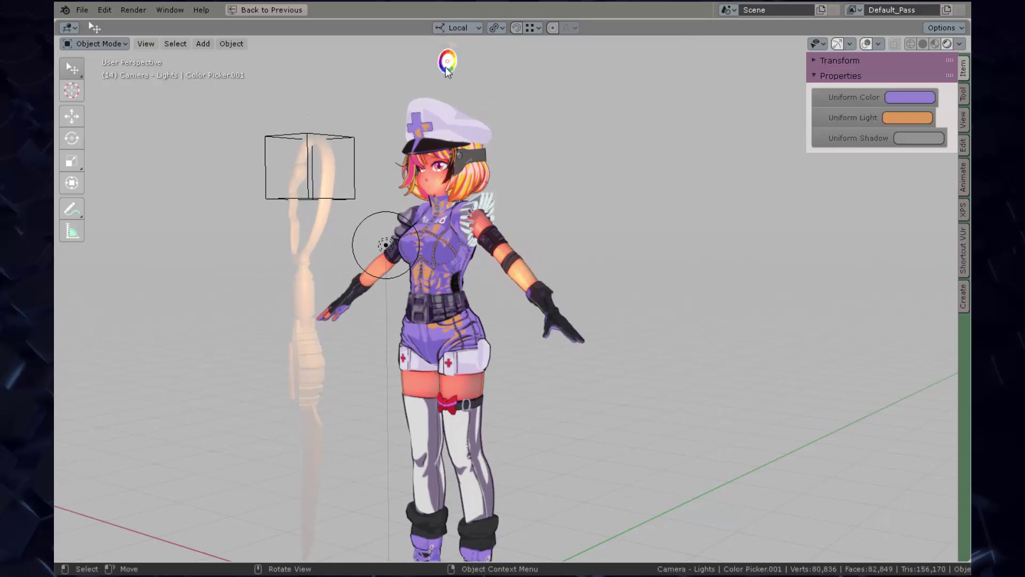
pyautogui.click(902, 117)
pyautogui.moveTo(868, 171); pyautogui.dragTo(869, 166)
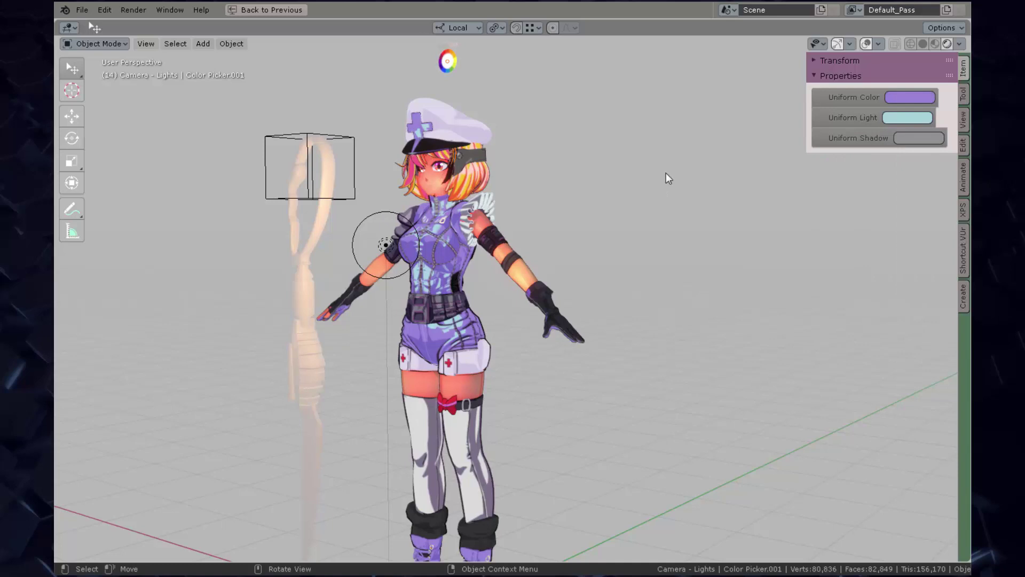
# - Place the Point.002 light beside the nurse's head and reselect Color Picker.001
pyautogui.moveTo(677, 168); pyautogui.dragTo(398, 269, button='middle')
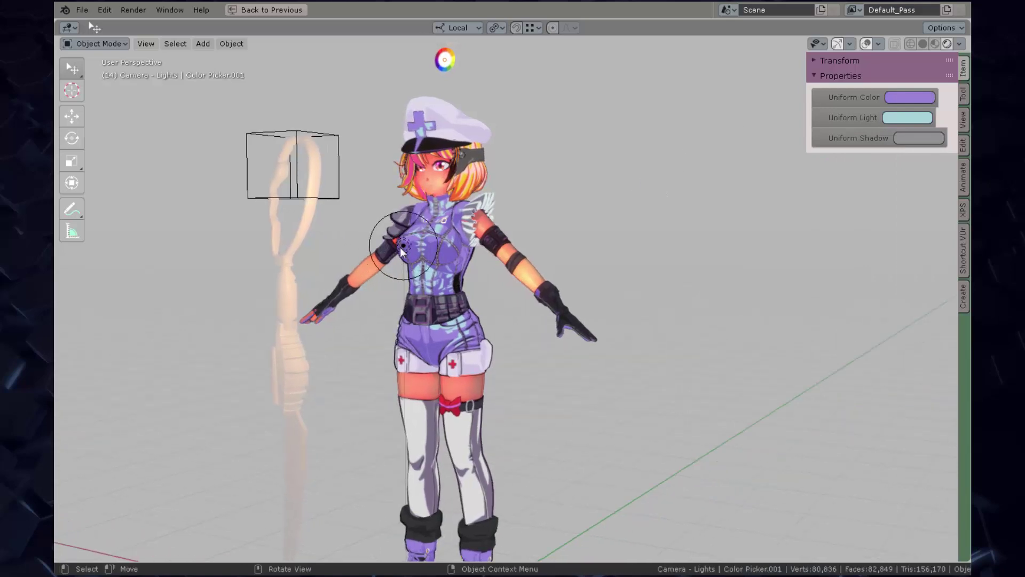
pyautogui.click(402, 250)
pyautogui.press('g')
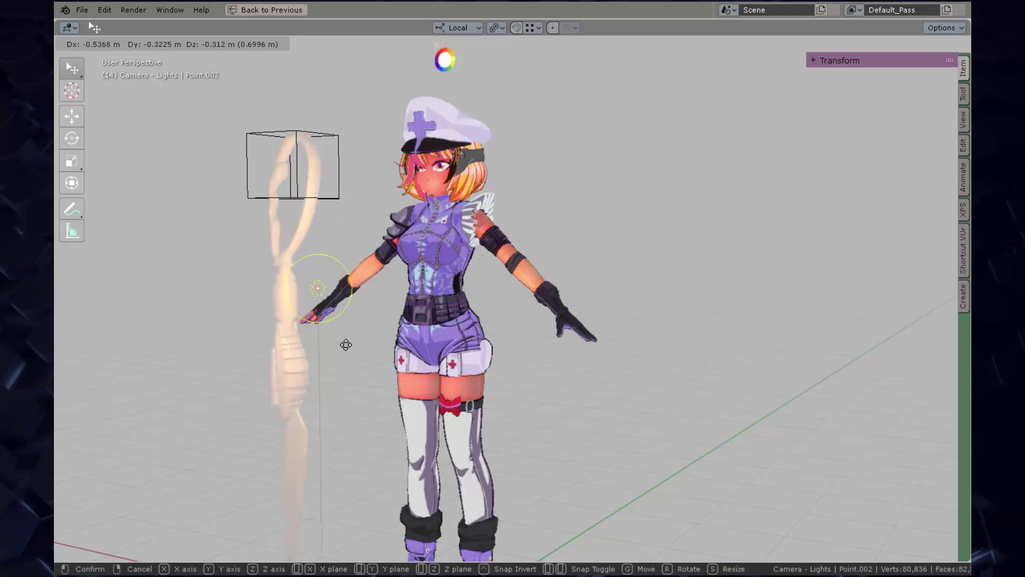
pyautogui.click(353, 274)
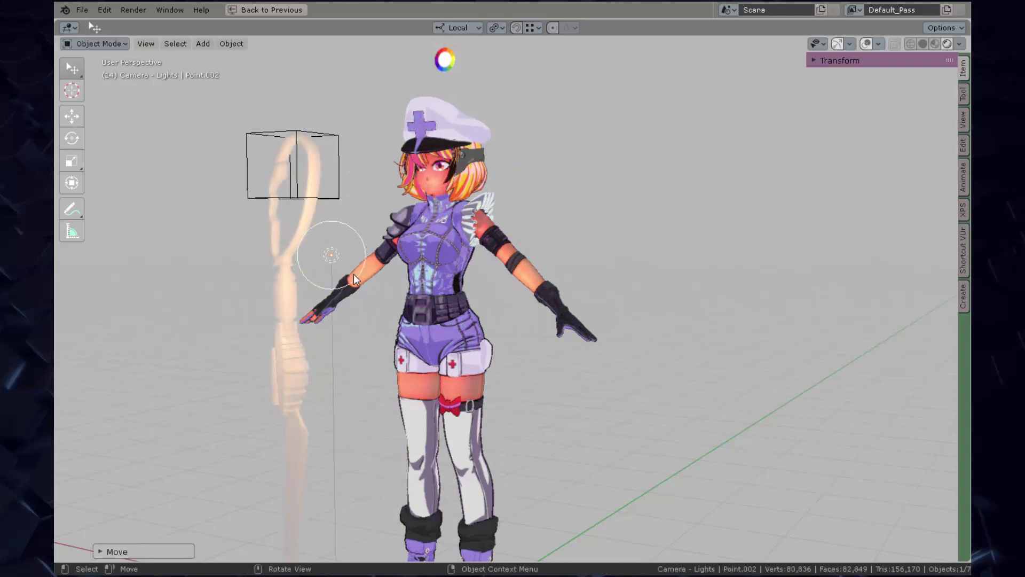
pyautogui.moveTo(354, 274); pyautogui.dragTo(471, 270, button='middle')
pyautogui.press('g')
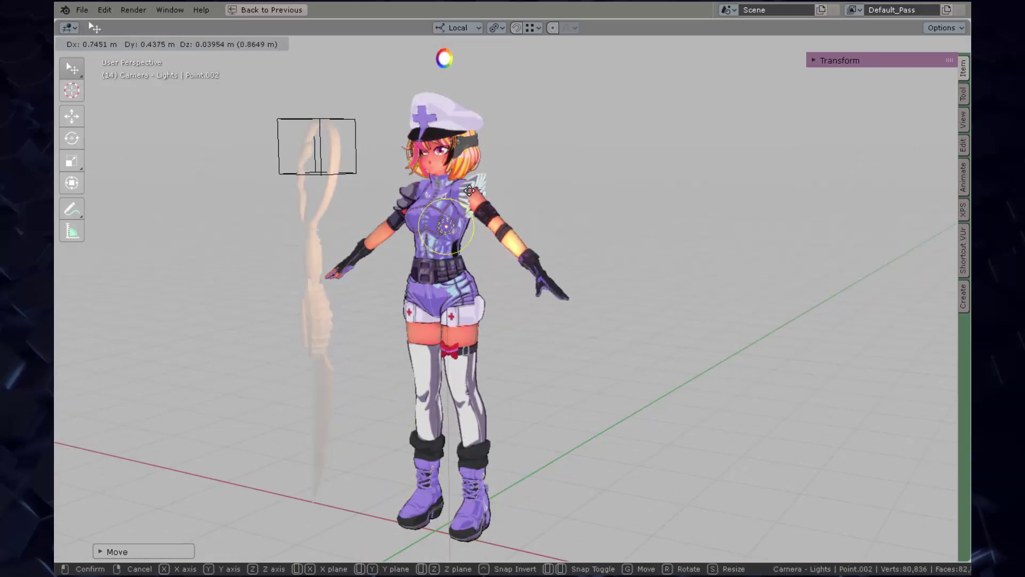
pyautogui.click(413, 151)
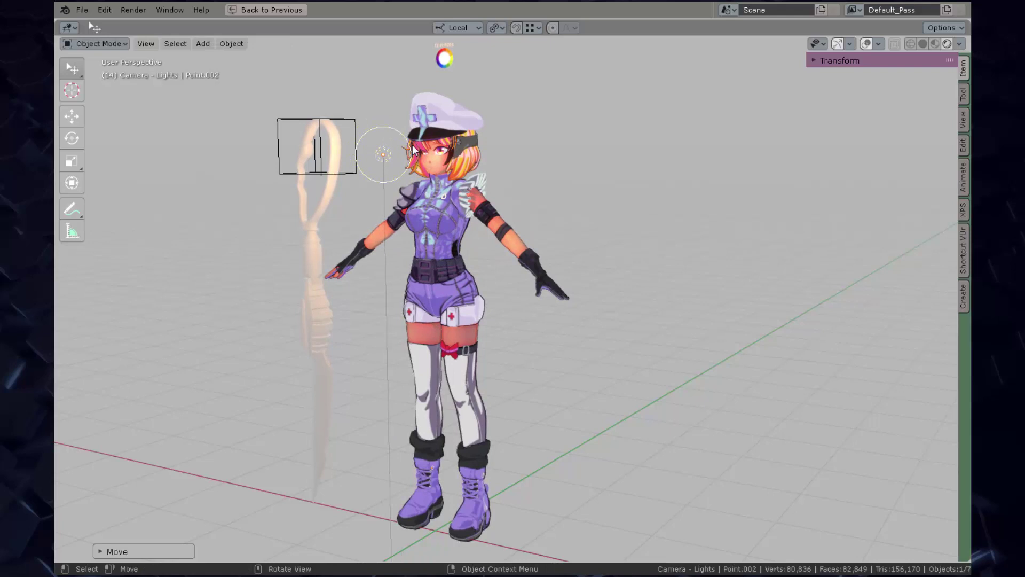
pyautogui.click(589, 206)
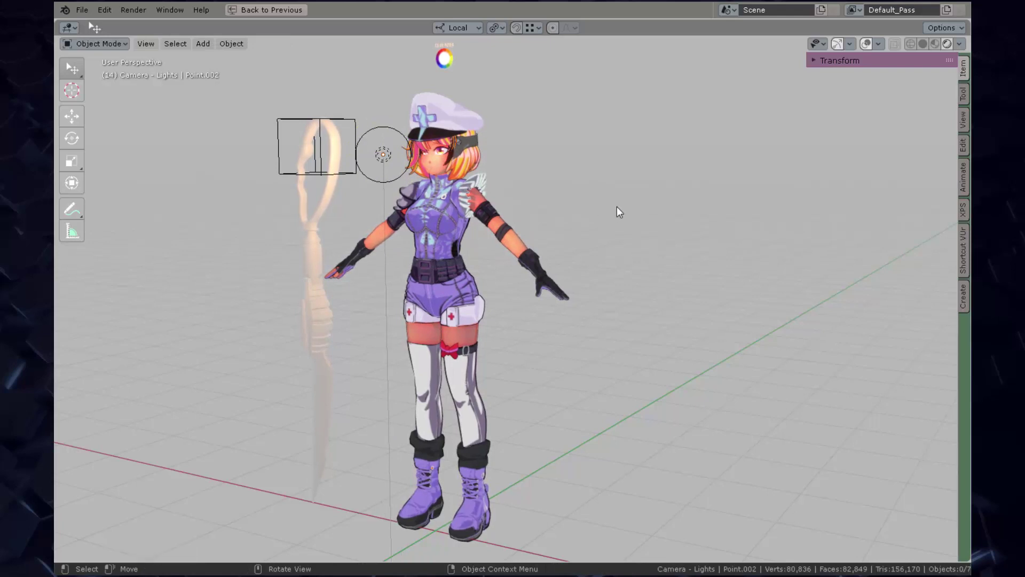
pyautogui.click(439, 66)
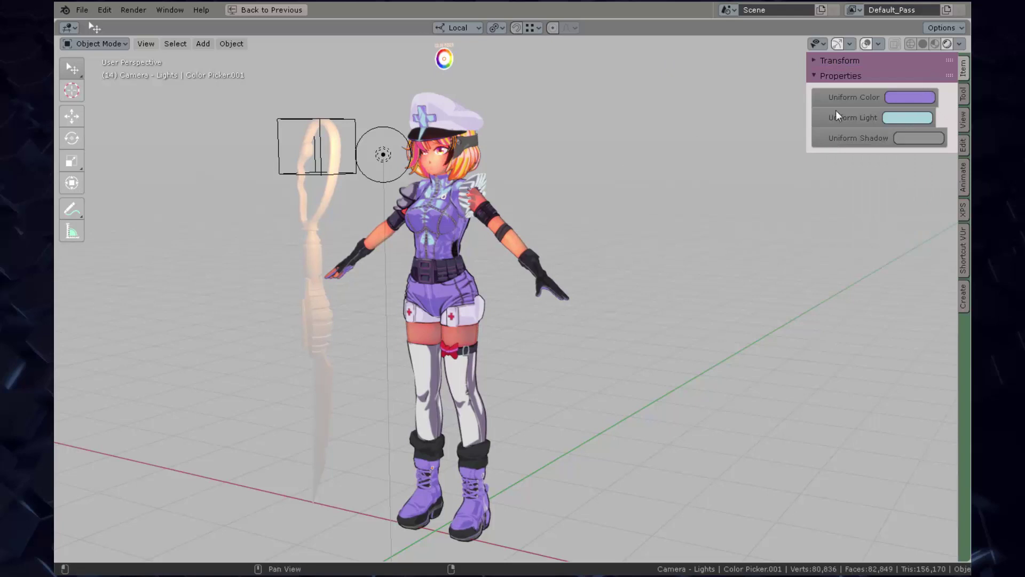
# - Darken the Uniform Shadow colour by lowering its Value to 0.36
pyautogui.click(910, 140)
pyautogui.moveTo(934, 191)
pyautogui.mouseDown()
pyautogui.moveTo(935, 240)
pyautogui.moveTo(934, 185)
pyautogui.mouseUp()
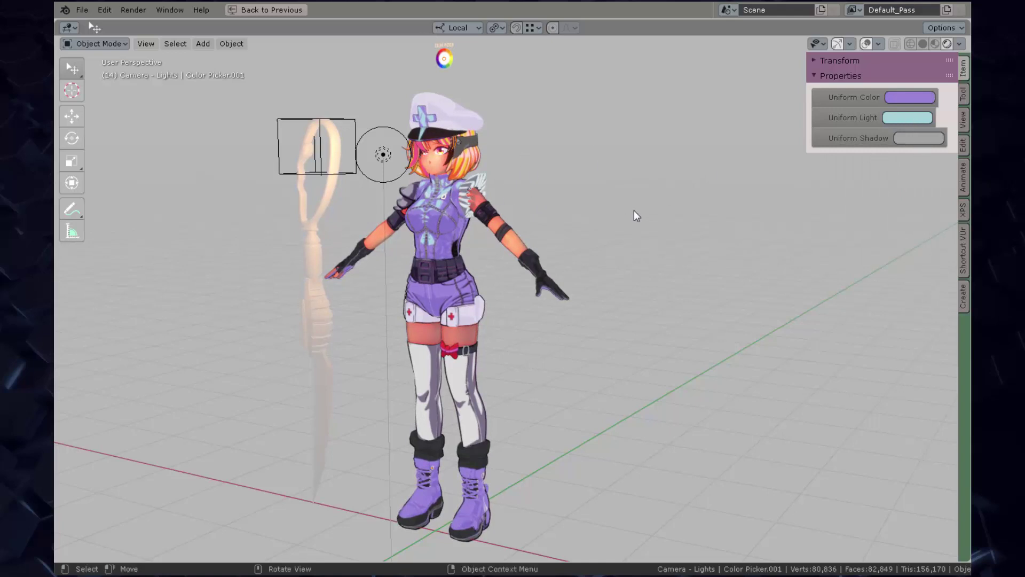
pyautogui.moveTo(614, 209); pyautogui.dragTo(604, 266, button='middle')
# - Select the Cap and show its modifier stack in the full multi-panel layout
pyautogui.scroll(1, 643, 208)
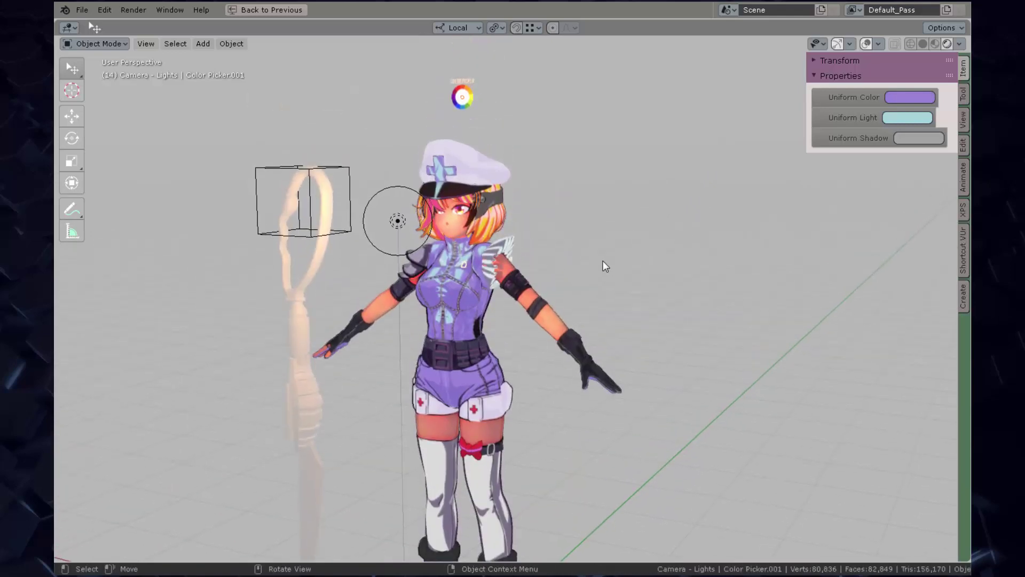
pyautogui.scroll(4, 605, 263)
pyautogui.scroll(2, 617, 120)
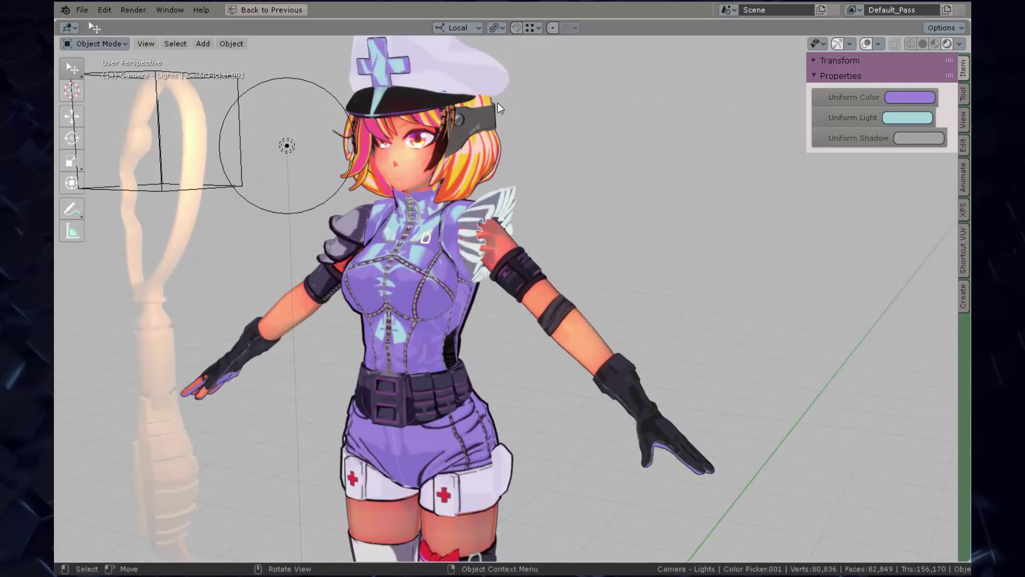
pyautogui.click(475, 80)
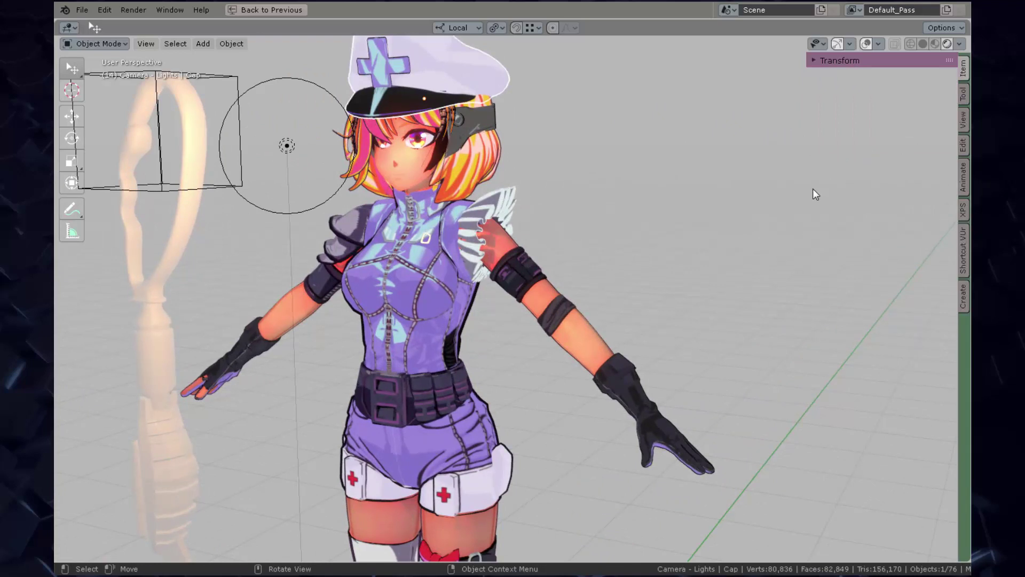
pyautogui.hotkey('ctrl', 'space')
pyautogui.click(740, 269)
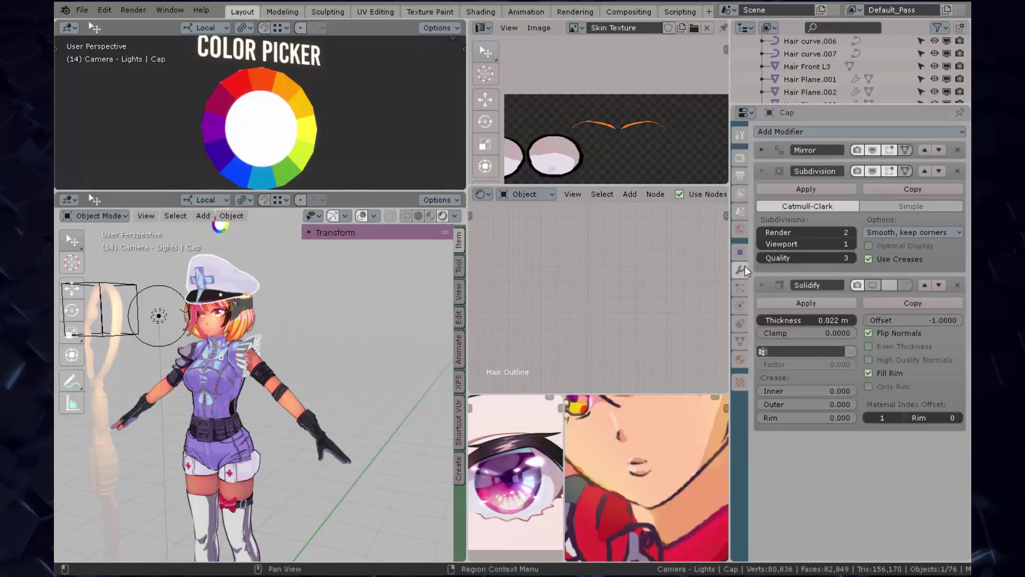
# - Display the Cap's Solidify in the viewport but not edit mode, then select the shoulder pieces
pyautogui.click(873, 286)
pyautogui.click(890, 285)
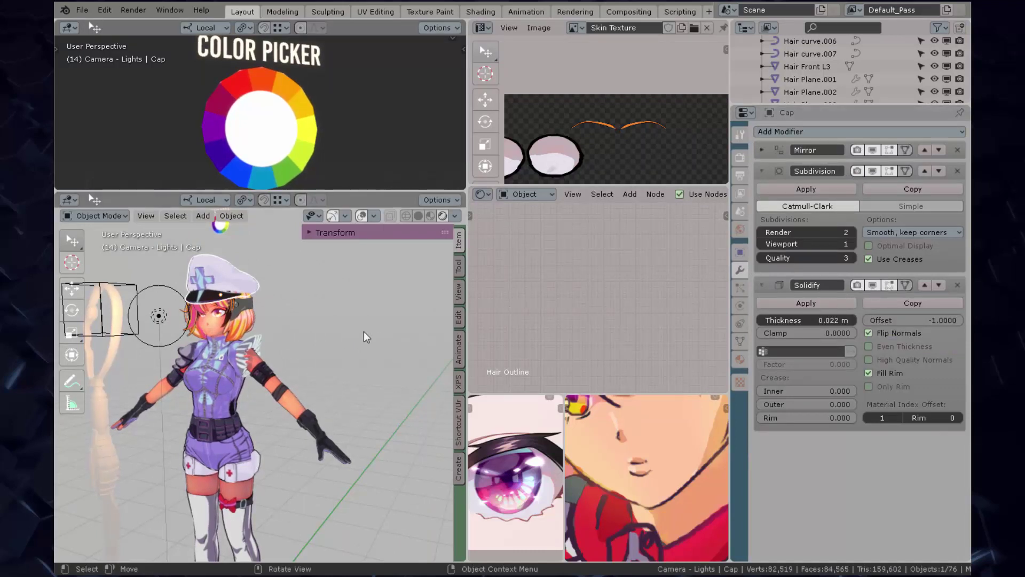
pyautogui.click(256, 337)
pyautogui.click(188, 351)
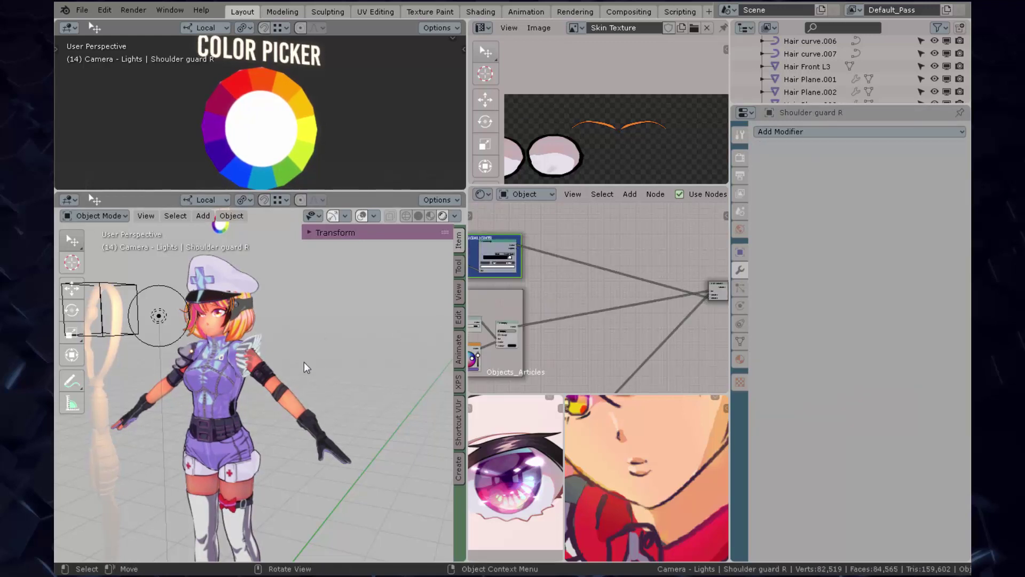
pyautogui.moveTo(304, 361); pyautogui.dragTo(373, 341, button='middle')
# - Maximize the 3D view, frame the whole nurse from a side angle, and hide viewport overlays
pyautogui.hotkey('ctrl', 'space')
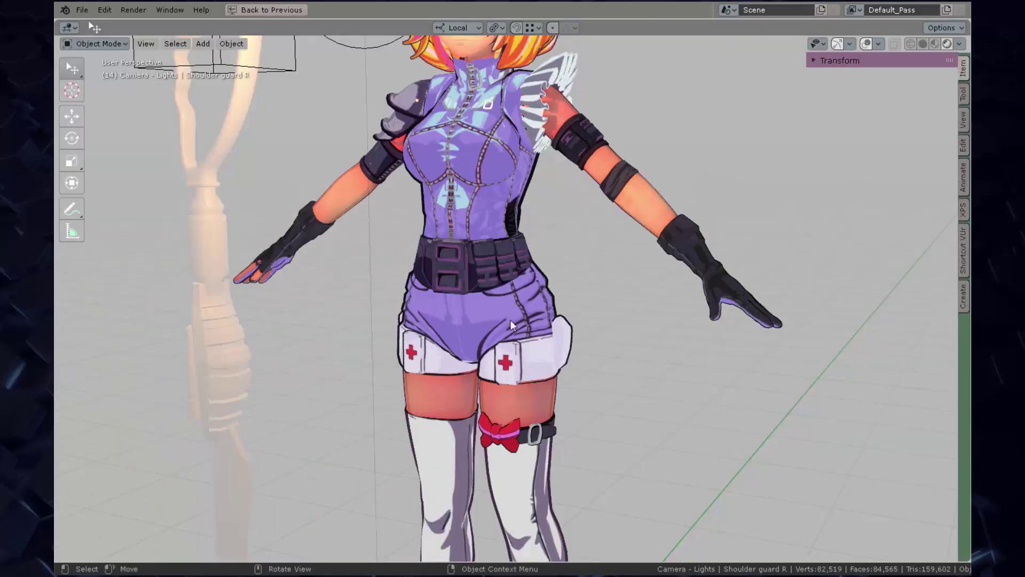
pyautogui.moveTo(511, 319); pyautogui.dragTo(532, 390, button='middle')
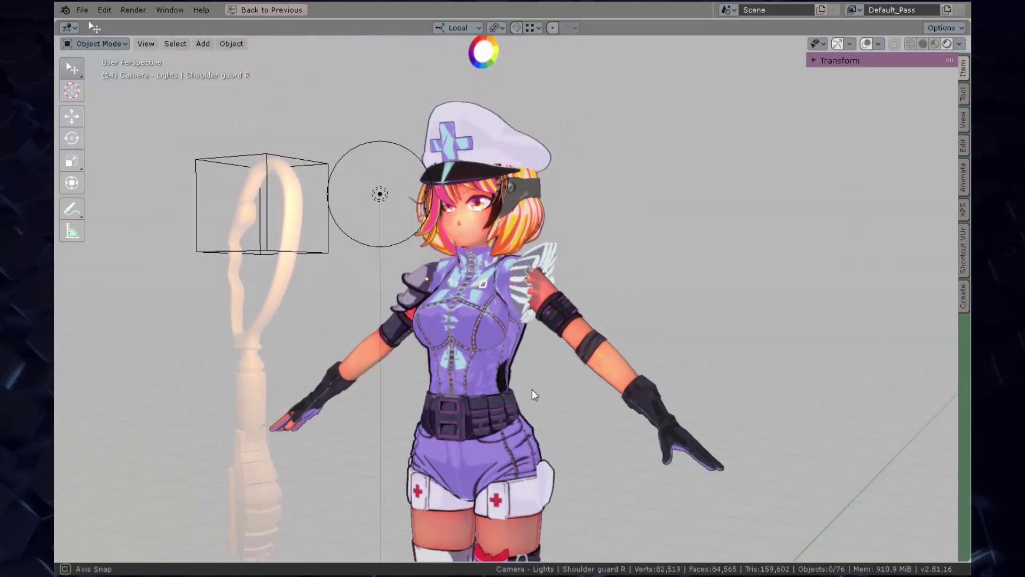
pyautogui.moveTo(372, 382); pyautogui.dragTo(742, 388, button='middle')
pyautogui.moveTo(419, 356); pyautogui.dragTo(706, 350, button='middle')
pyautogui.scroll(-2, 674, 379)
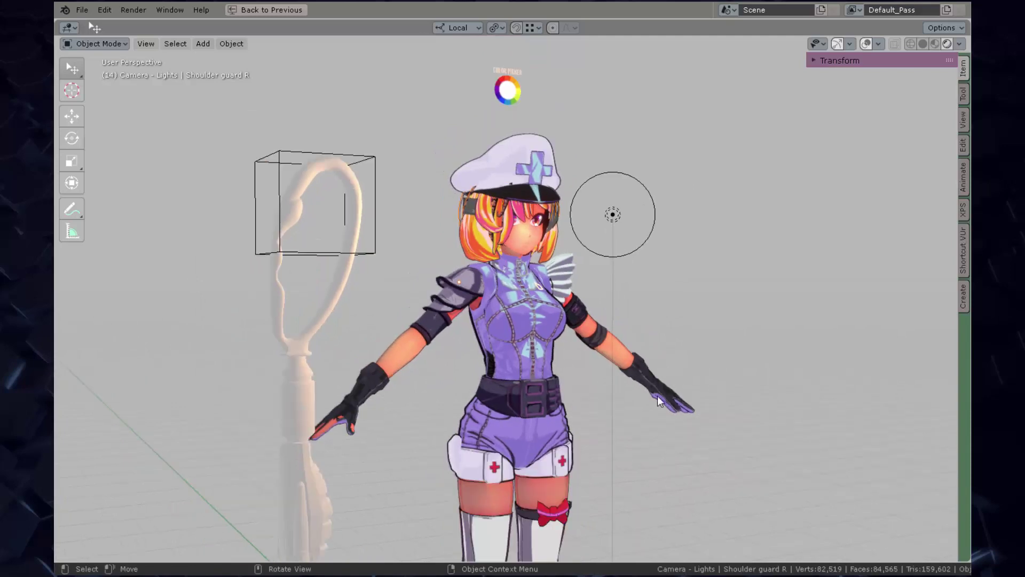
pyautogui.keyDown('shift'); pyautogui.moveTo(605, 379); pyautogui.dragTo(571, 343, button='middle'); pyautogui.keyUp('shift')
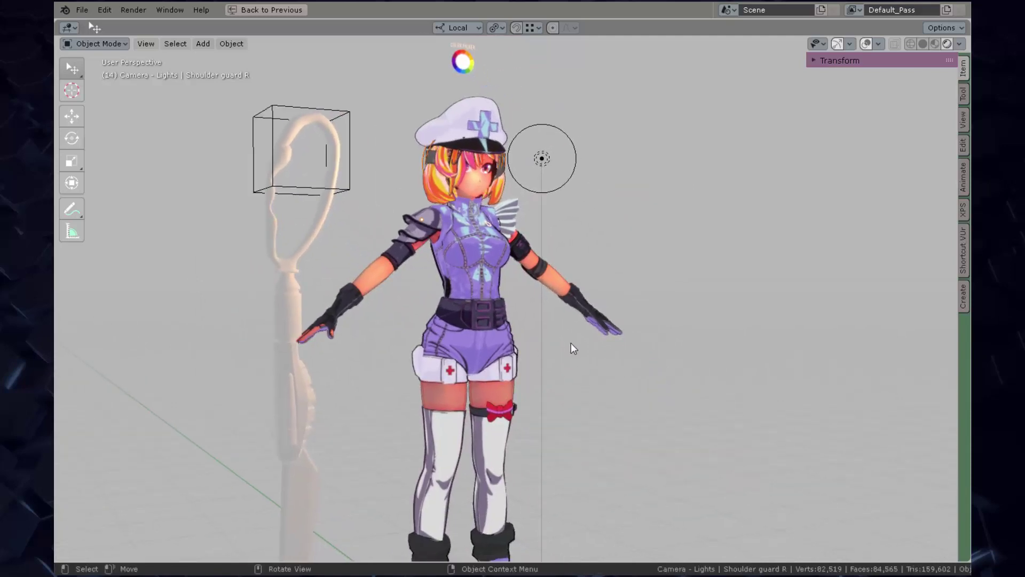
pyautogui.hotkey('shift', 'alt', 'z')
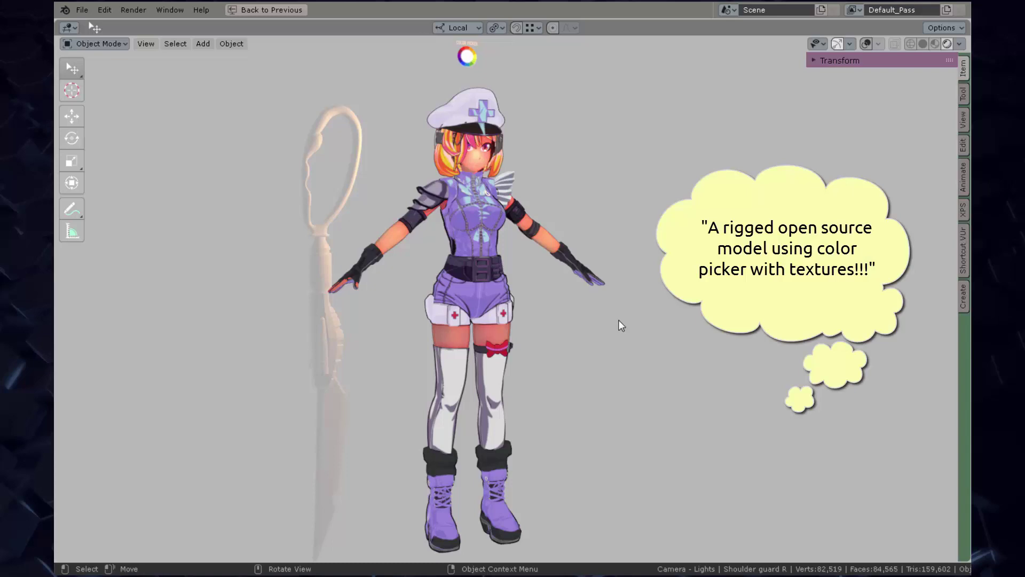